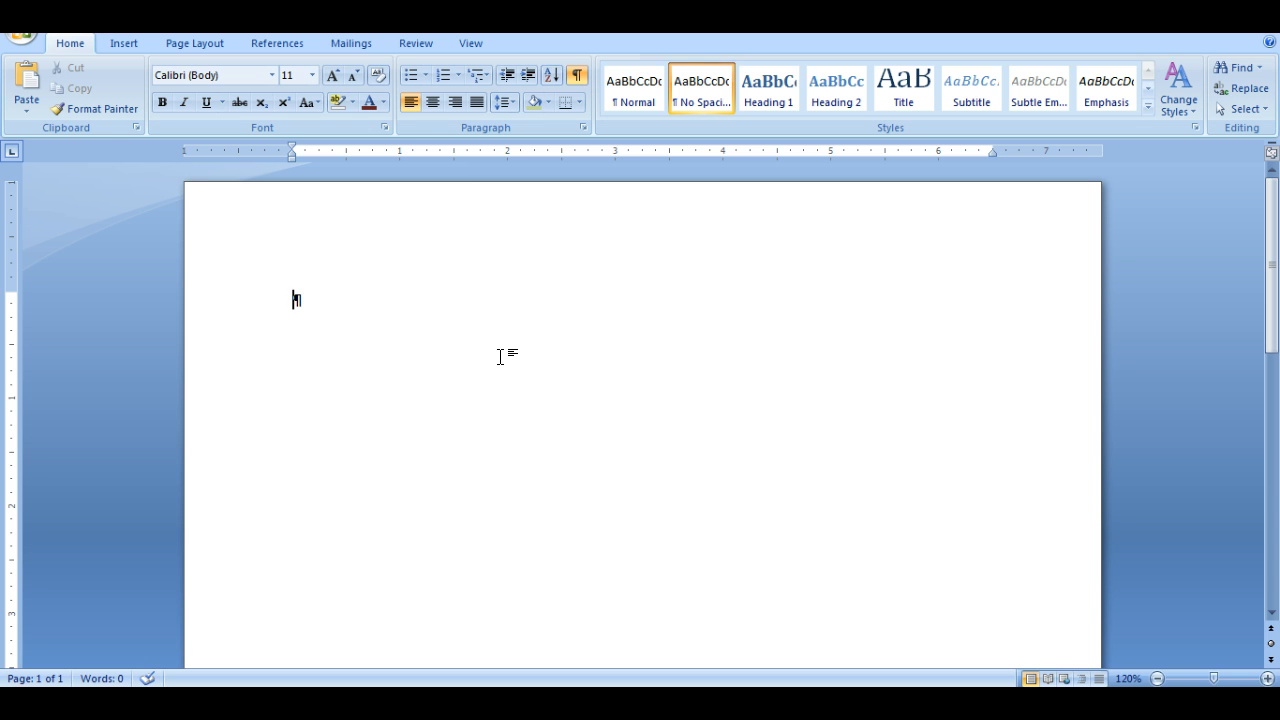
# - Fill almost two lines with placeholder words made of repeated lowercase w's, separated by spaces
pyautogui.write('wwwwwwwwwwwwwww wwwwwwwwwwwwwww  w')
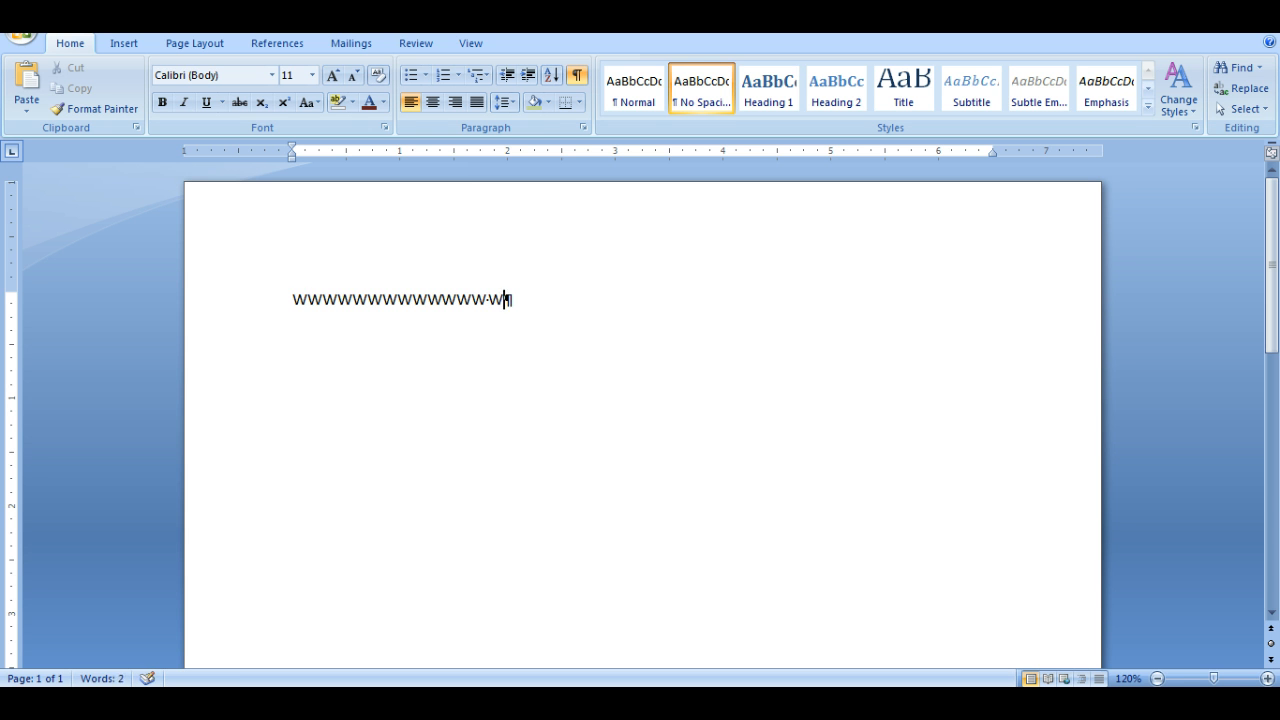
pyautogui.write('wwwwwwwwwwwwwwww wwwwwwww')
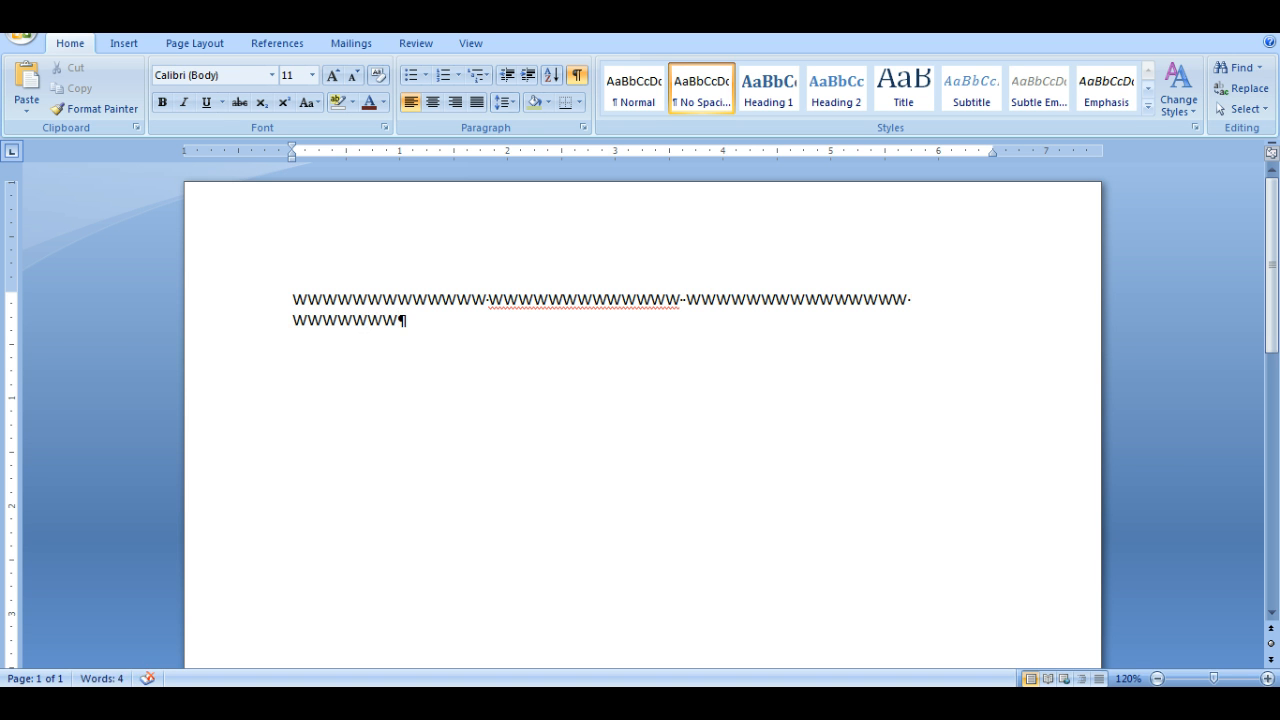
pyautogui.write(' wwwwwwwwwwwwwwwwwww')
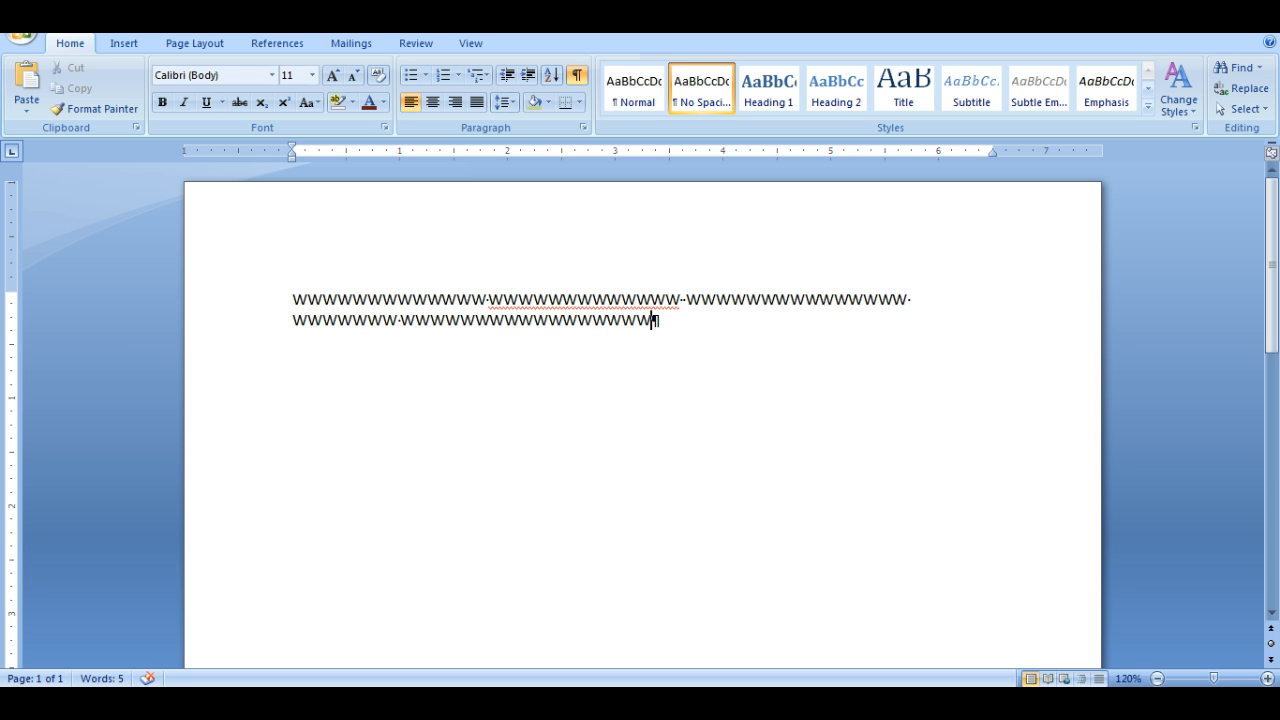
pyautogui.write(' wwwwwwwwwwwwwwwwww')
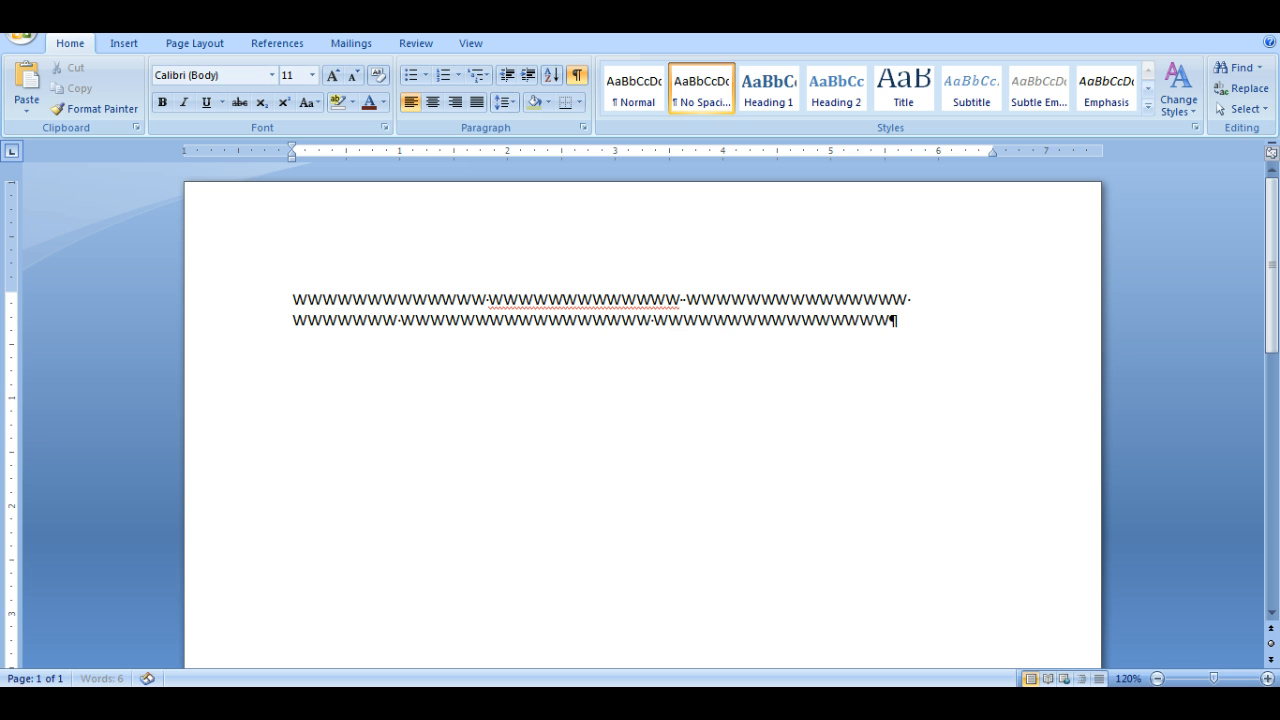
pyautogui.click(569, 340)
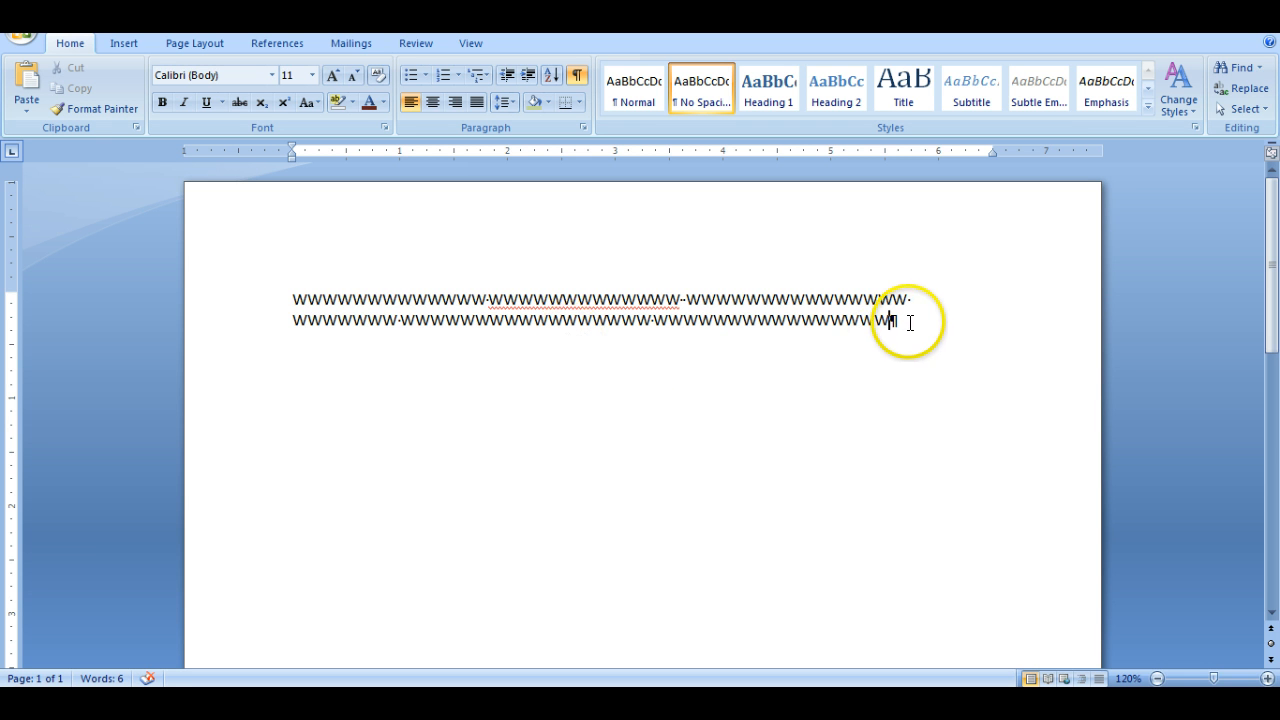
# - Center the two lines of placeholder text and hide the formatting marks
pyautogui.moveTo(910, 322); pyautogui.dragTo(331, 306)
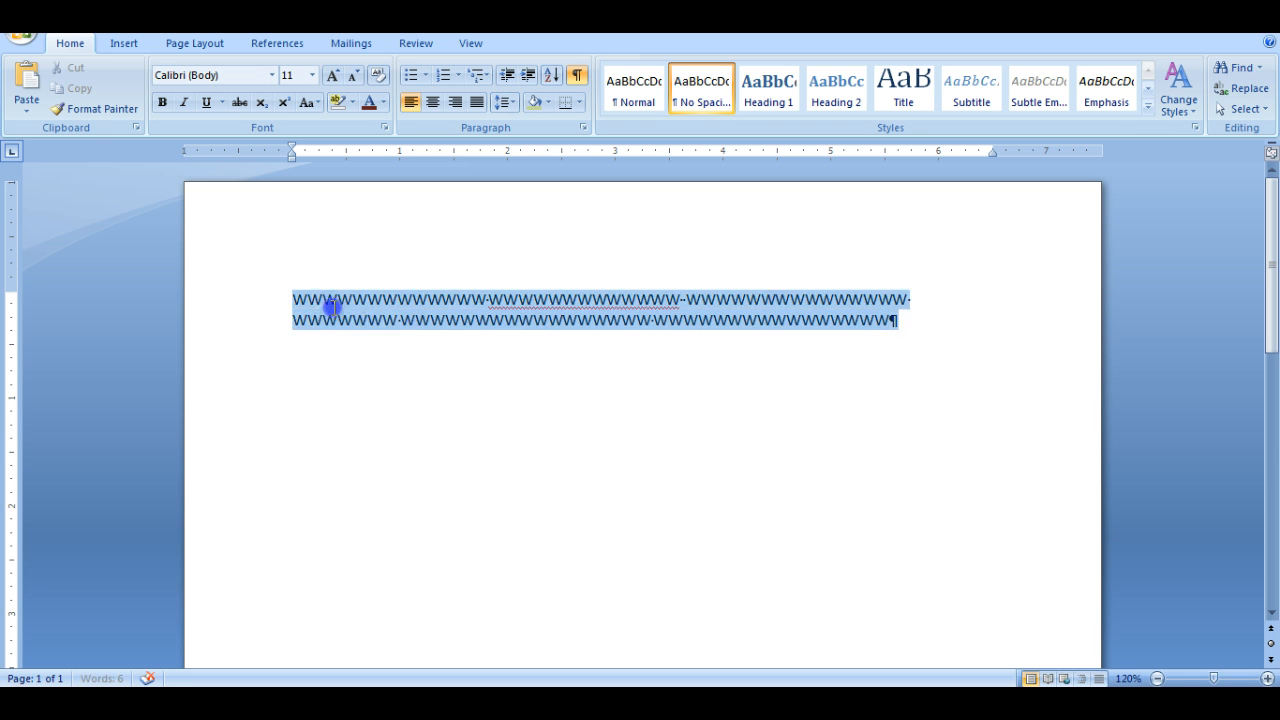
pyautogui.click(428, 101)
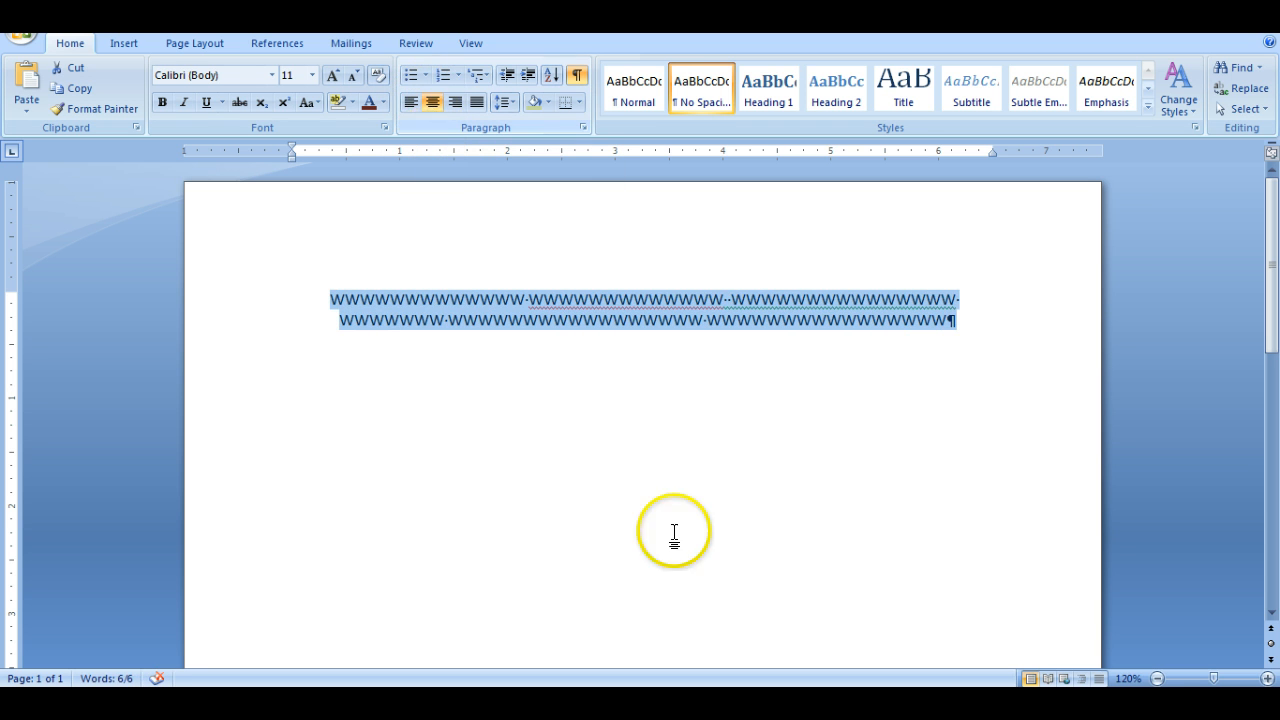
pyautogui.click(970, 323)
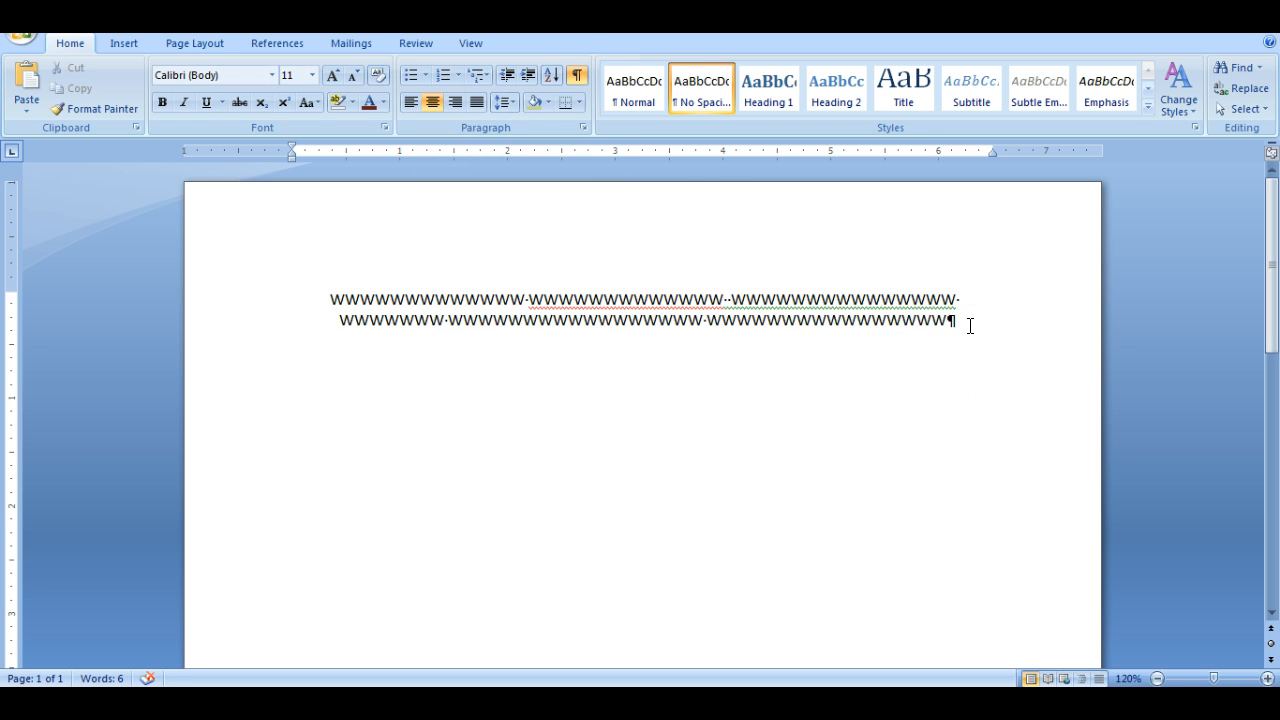
pyautogui.click(577, 75)
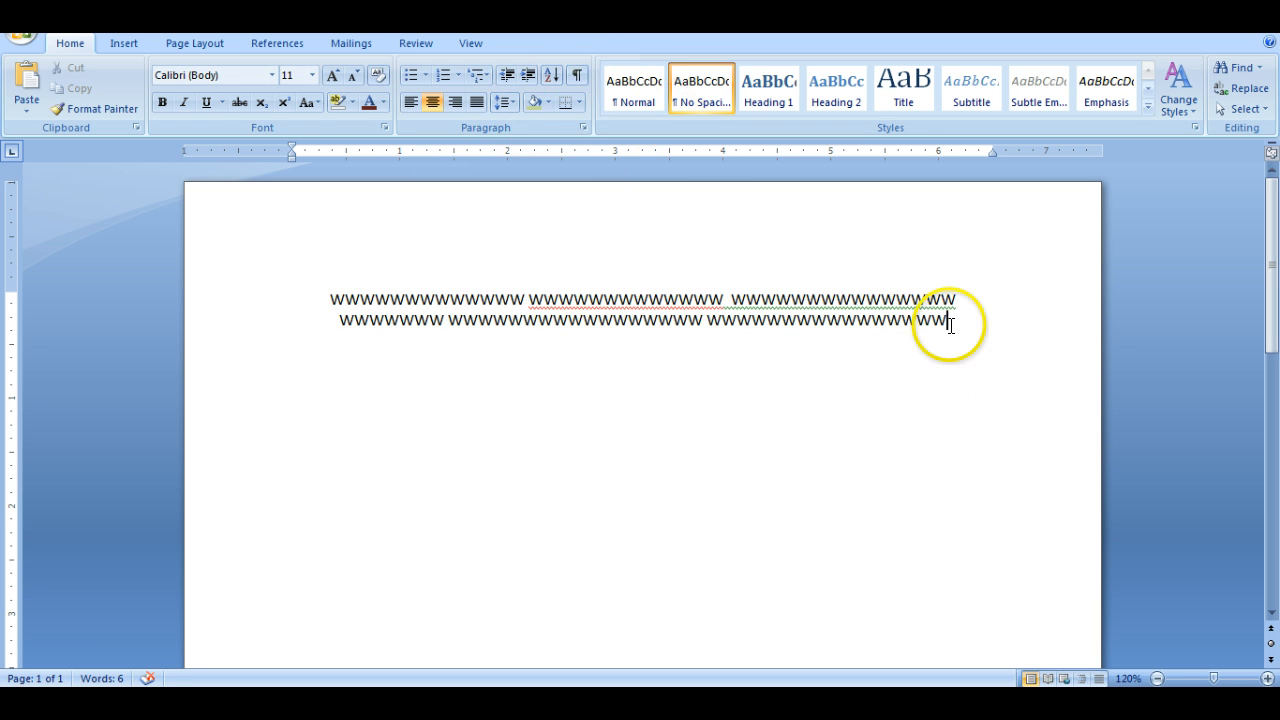
# - Insert a WordArt object reading "WordArt" in the light-blue wavy style with dark-blue depth, below the centered text
pyautogui.click(126, 42)
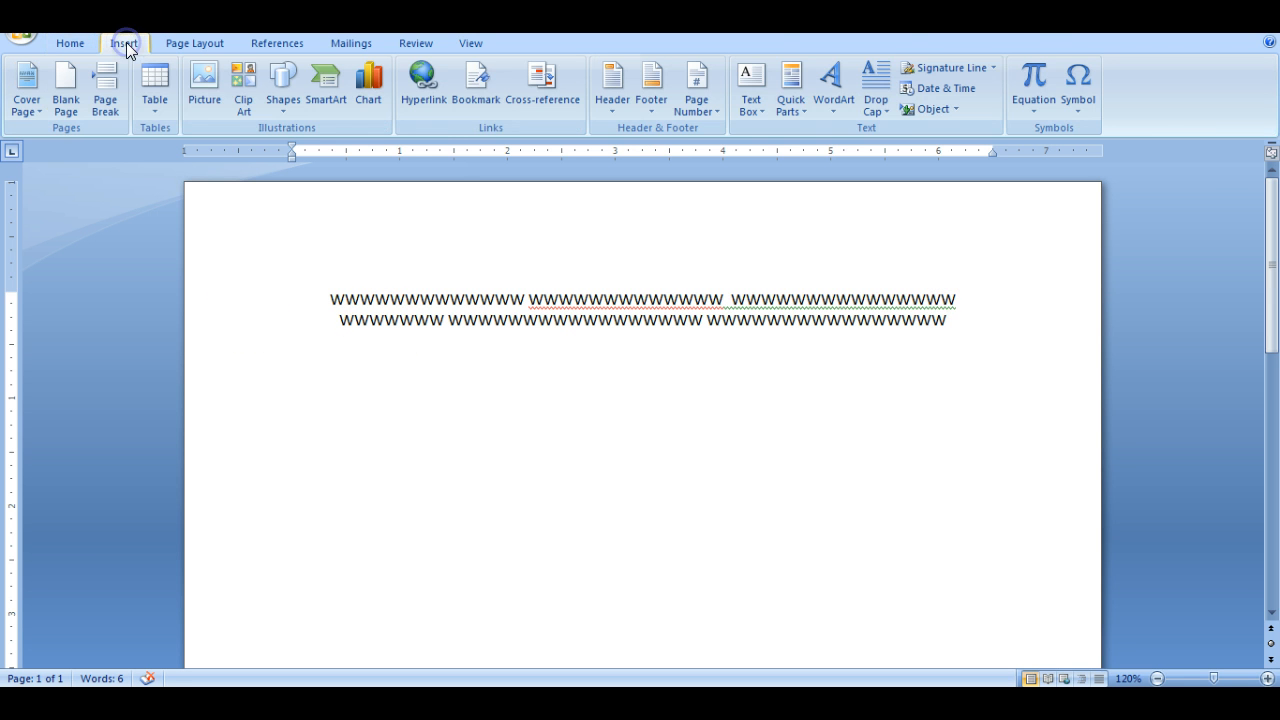
pyautogui.click(818, 102)
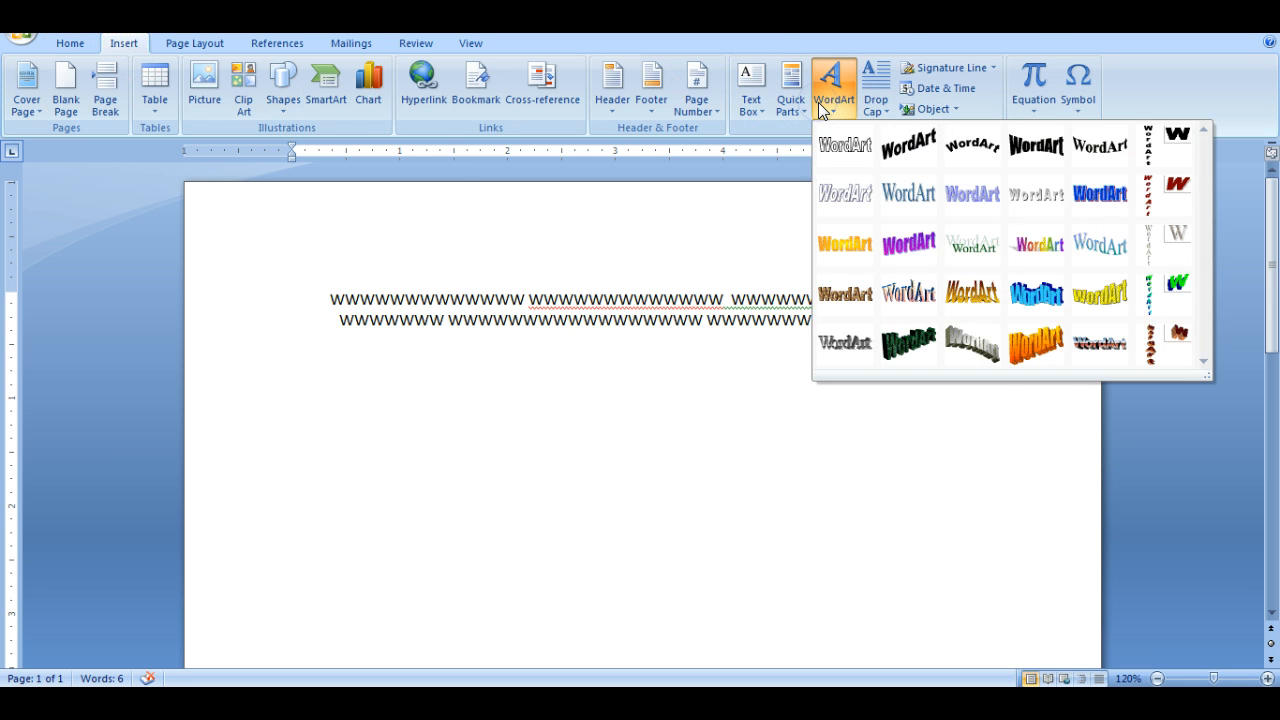
pyautogui.click(1020, 292)
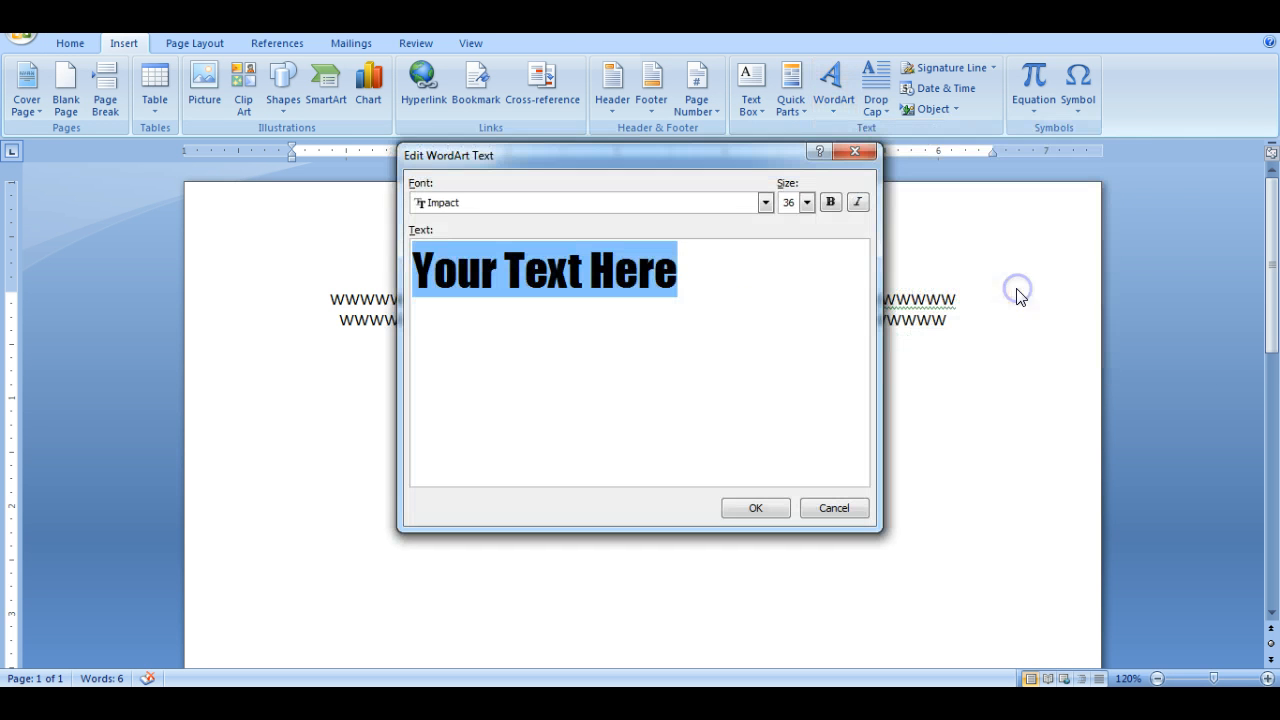
pyautogui.click(729, 487)
pyautogui.write('Word')
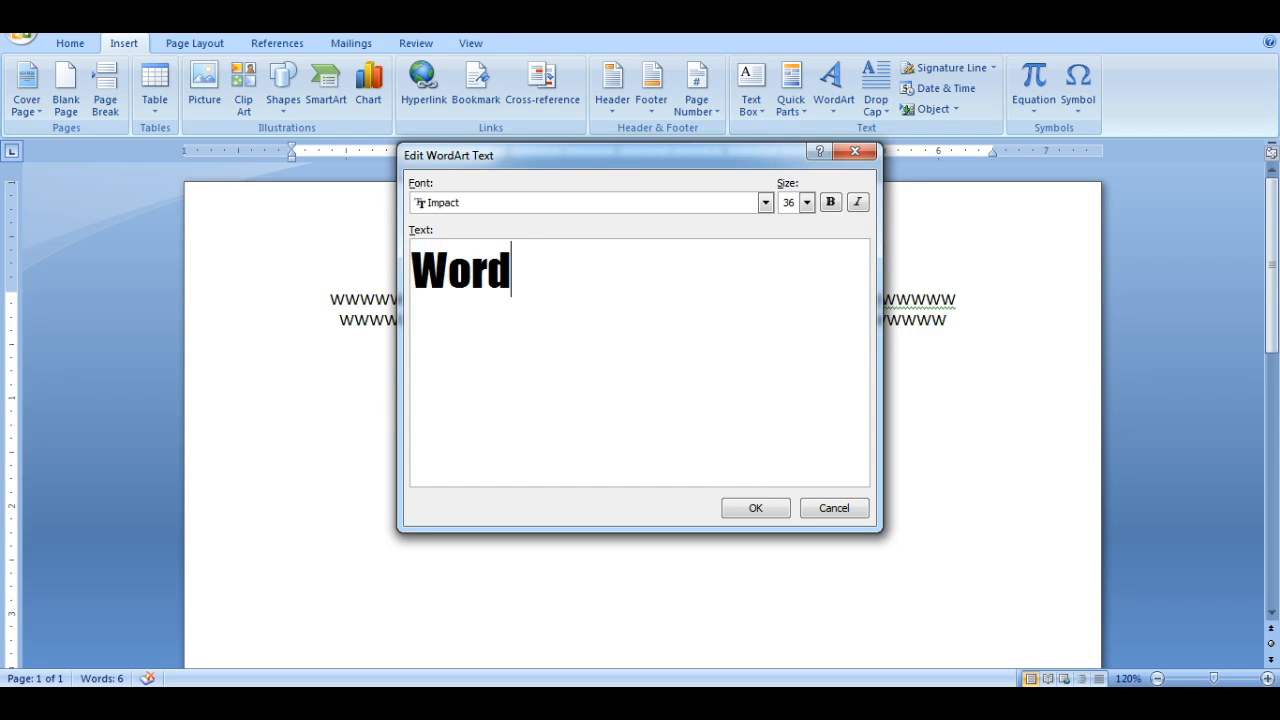
pyautogui.write('Art')
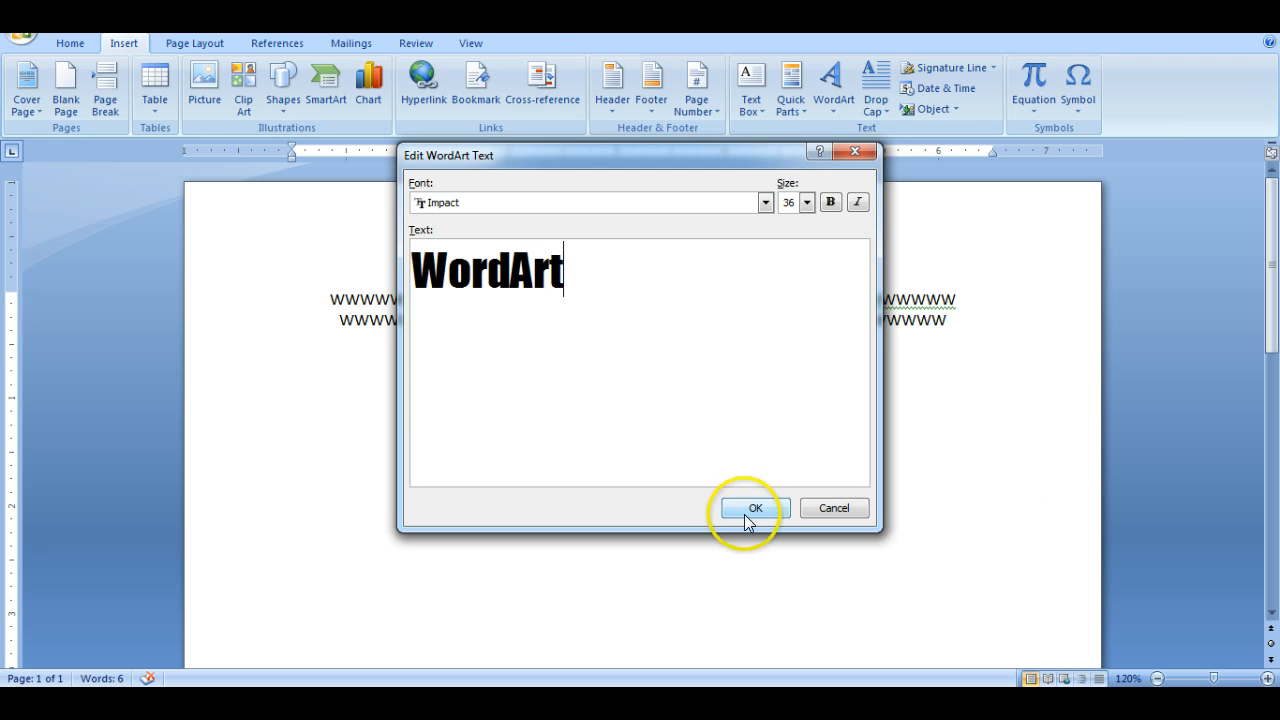
pyautogui.click(755, 508)
pyautogui.click(686, 402)
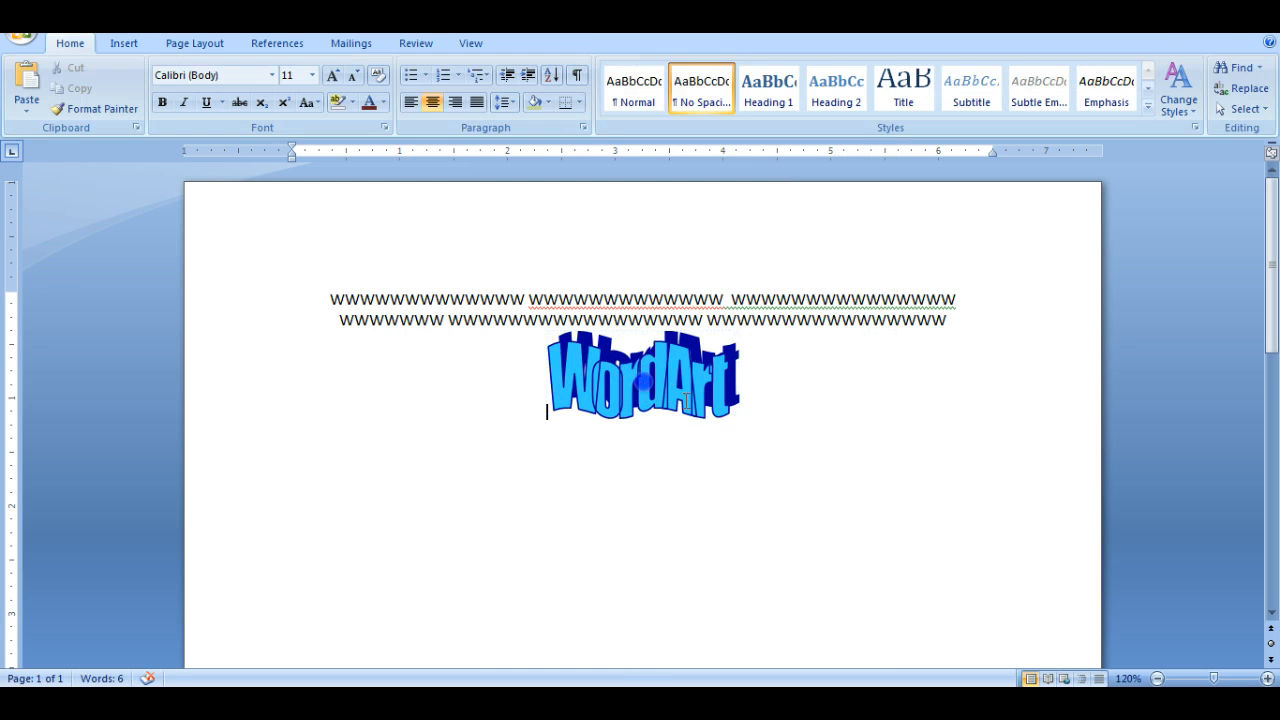
# - Set the WordArt's text wrapping to In Front of Text and move it slightly down and to the left
pyautogui.click(677, 371)
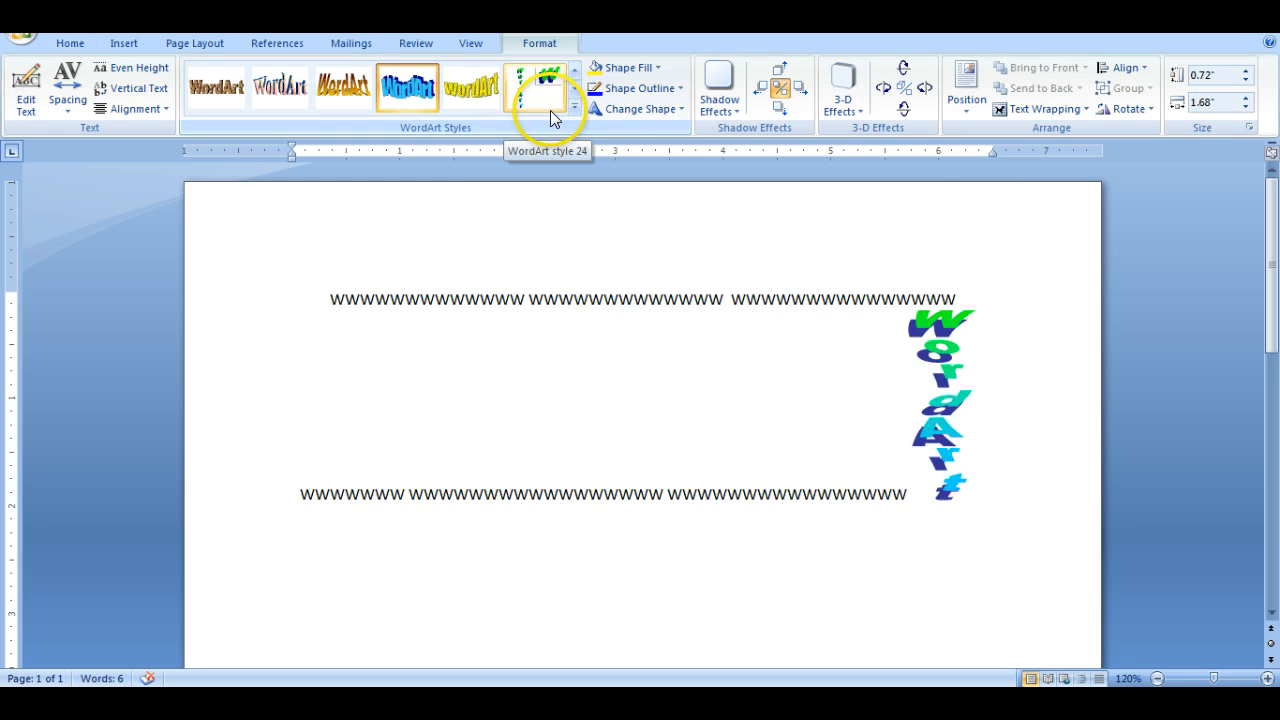
pyautogui.click(1017, 112)
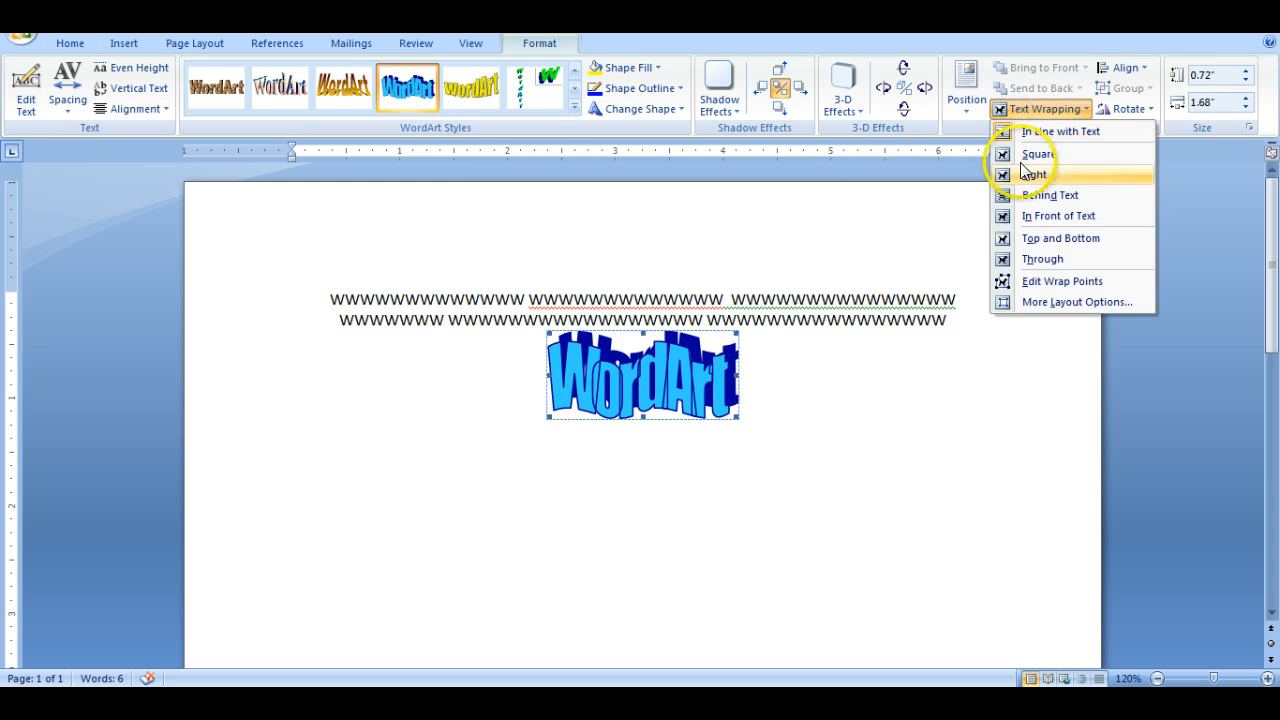
pyautogui.click(1025, 217)
pyautogui.moveTo(668, 369); pyautogui.dragTo(656, 379)
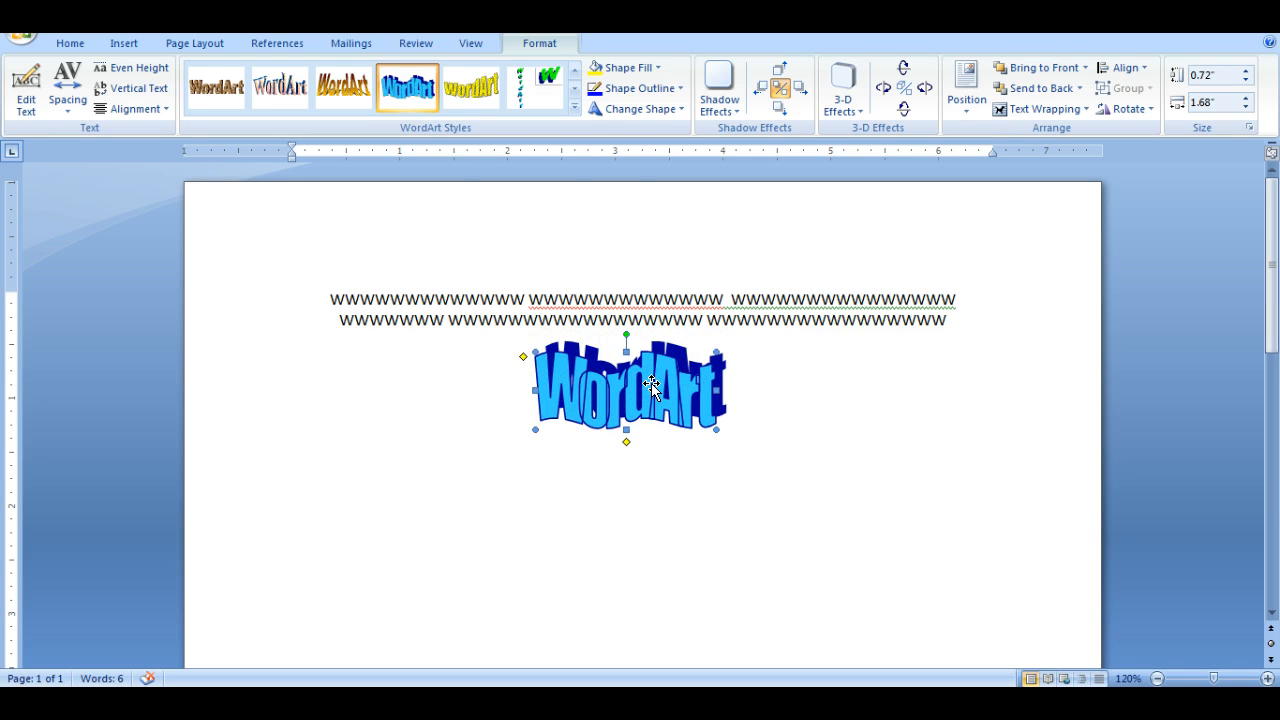
# - Change the WordArt's text wrapping to Behind Text and deselect it
pyautogui.click(531, 45)
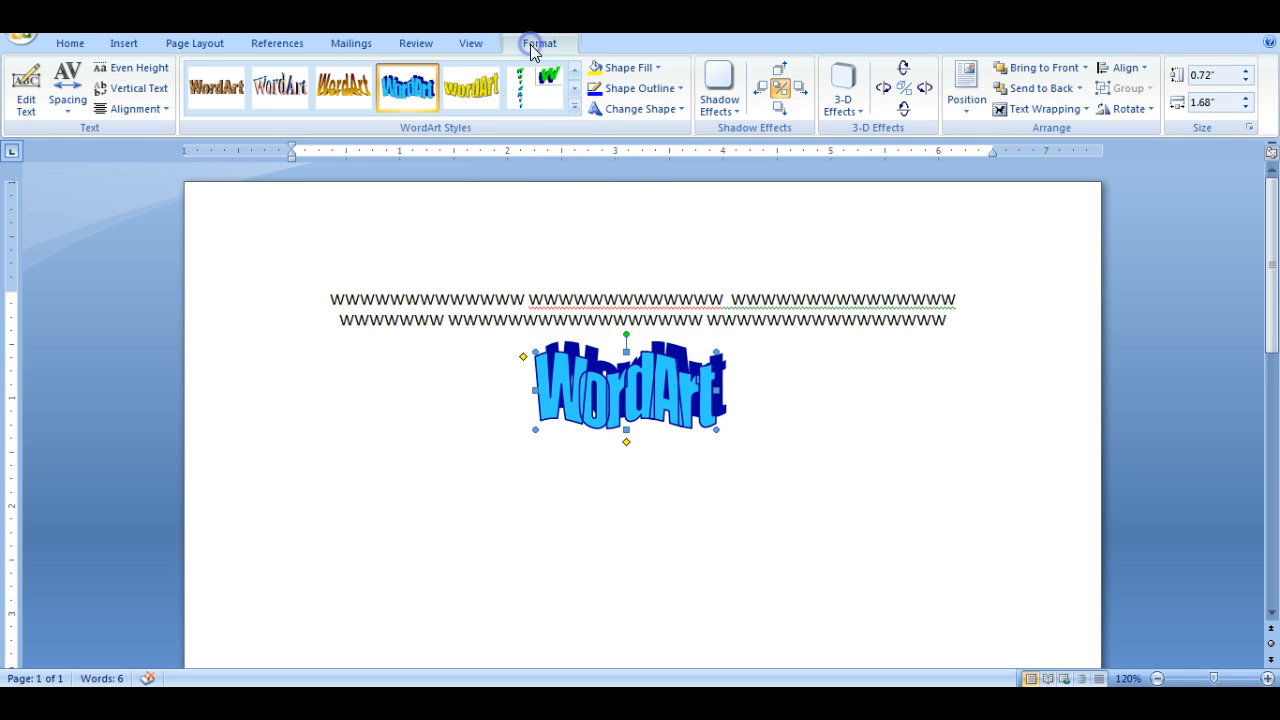
pyautogui.click(1030, 110)
pyautogui.click(1030, 195)
pyautogui.click(771, 502)
pyautogui.click(656, 505)
pyautogui.click(637, 470)
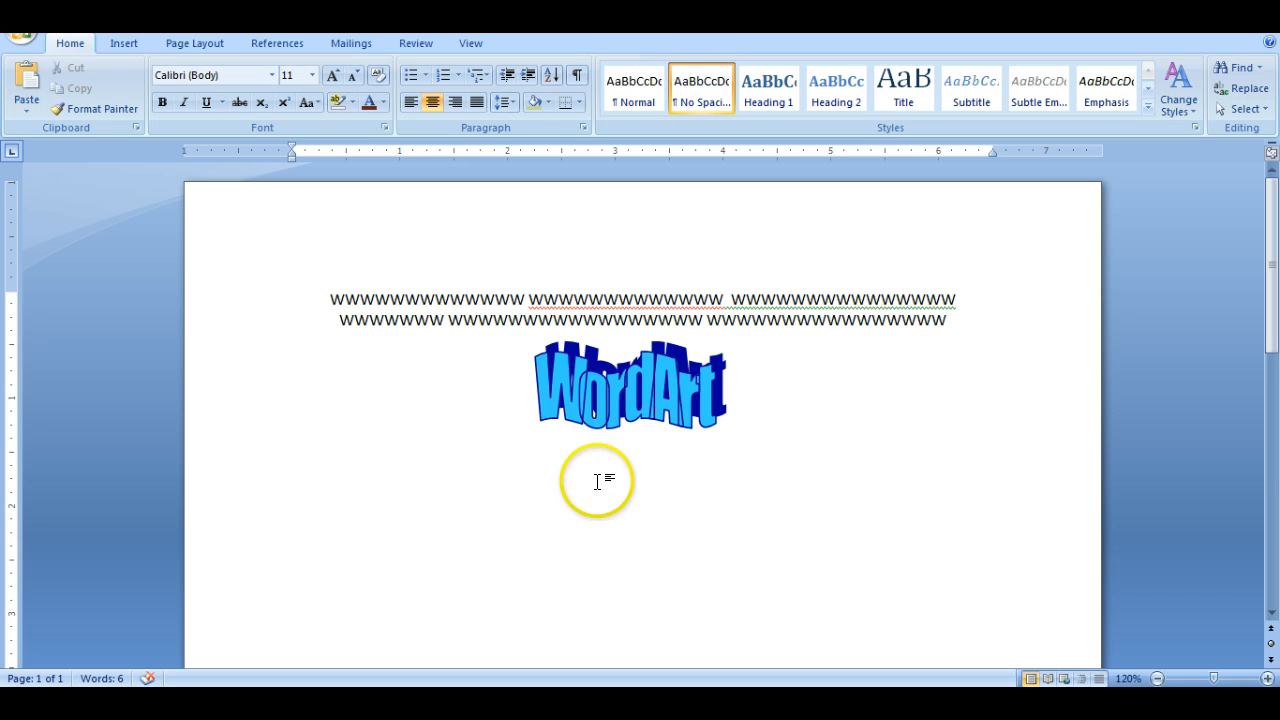
# - Add blank lines after the end of the centered text to continue the document below the WordArt
pyautogui.click(965, 323)
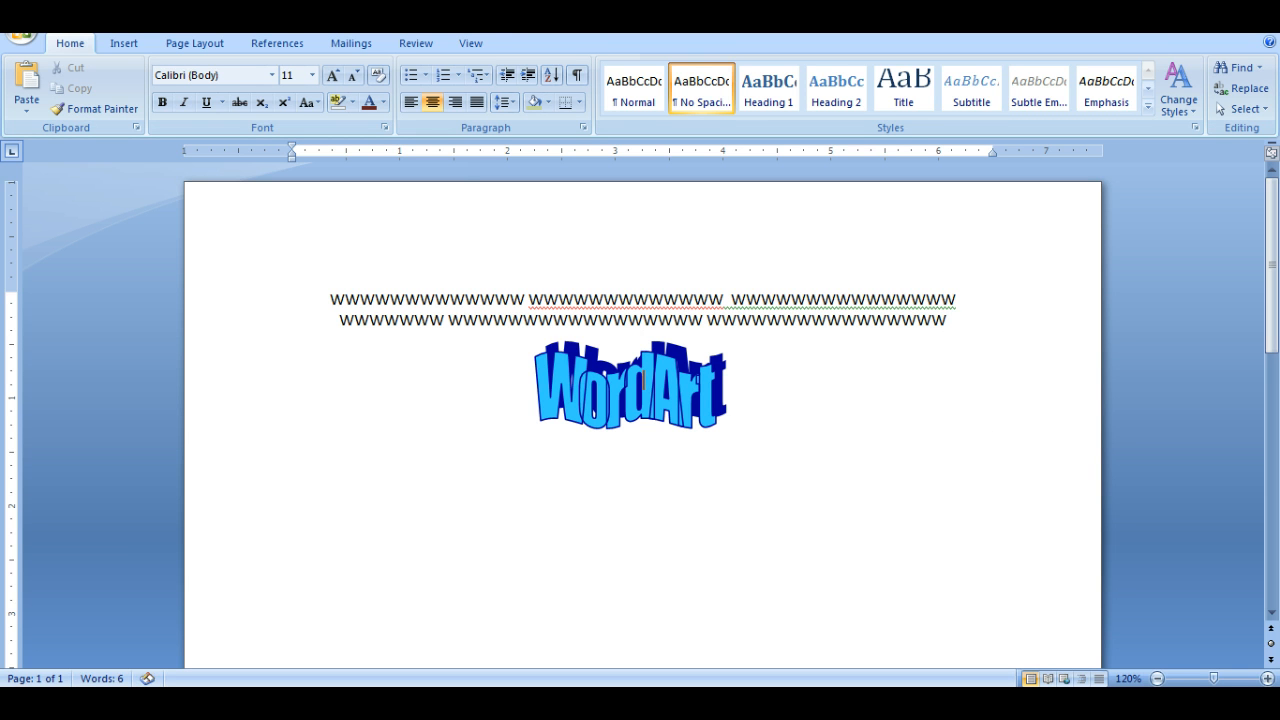
pyautogui.press('Return')
pyautogui.press('Return')
pyautogui.press('Return')
pyautogui.press('Return')
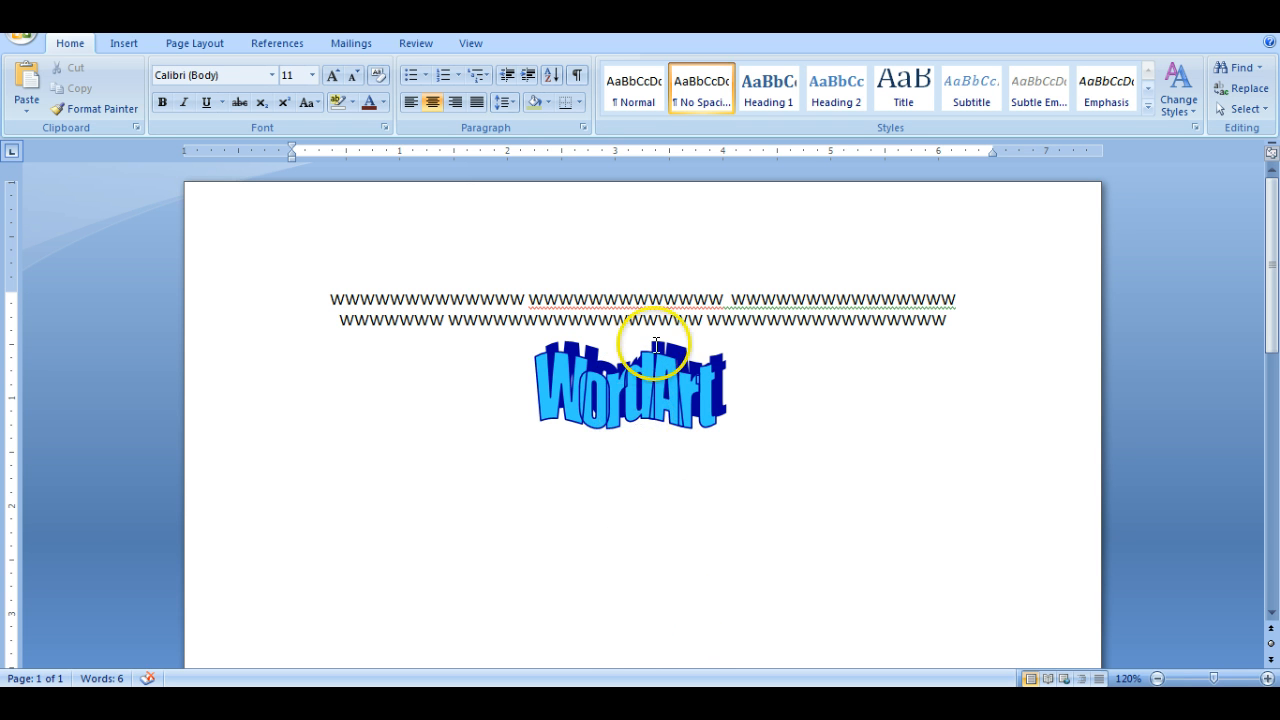
# - Move the WordArt slightly farther below the text and left-align the blank line beneath it
pyautogui.moveTo(669, 394)
pyautogui.mouseDown()
pyautogui.moveTo(715, 434)
pyautogui.moveTo(679, 405)
pyautogui.mouseUp()
pyautogui.click(677, 490)
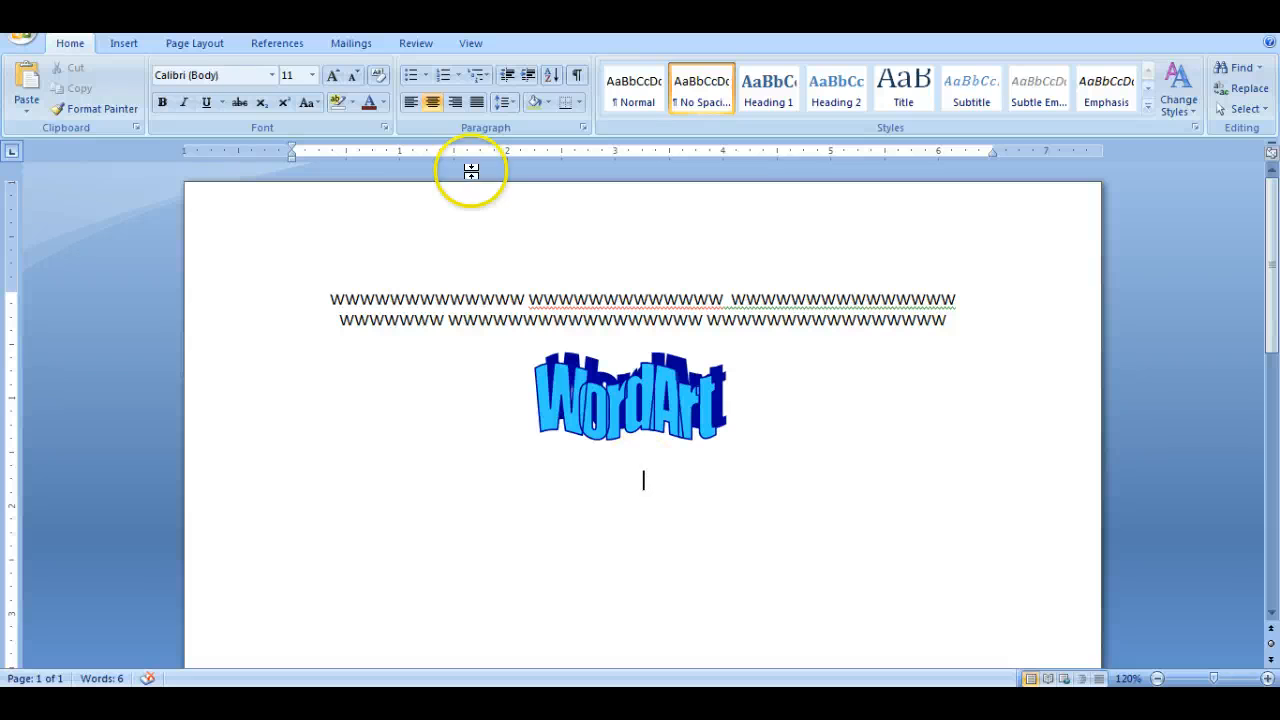
pyautogui.click(406, 106)
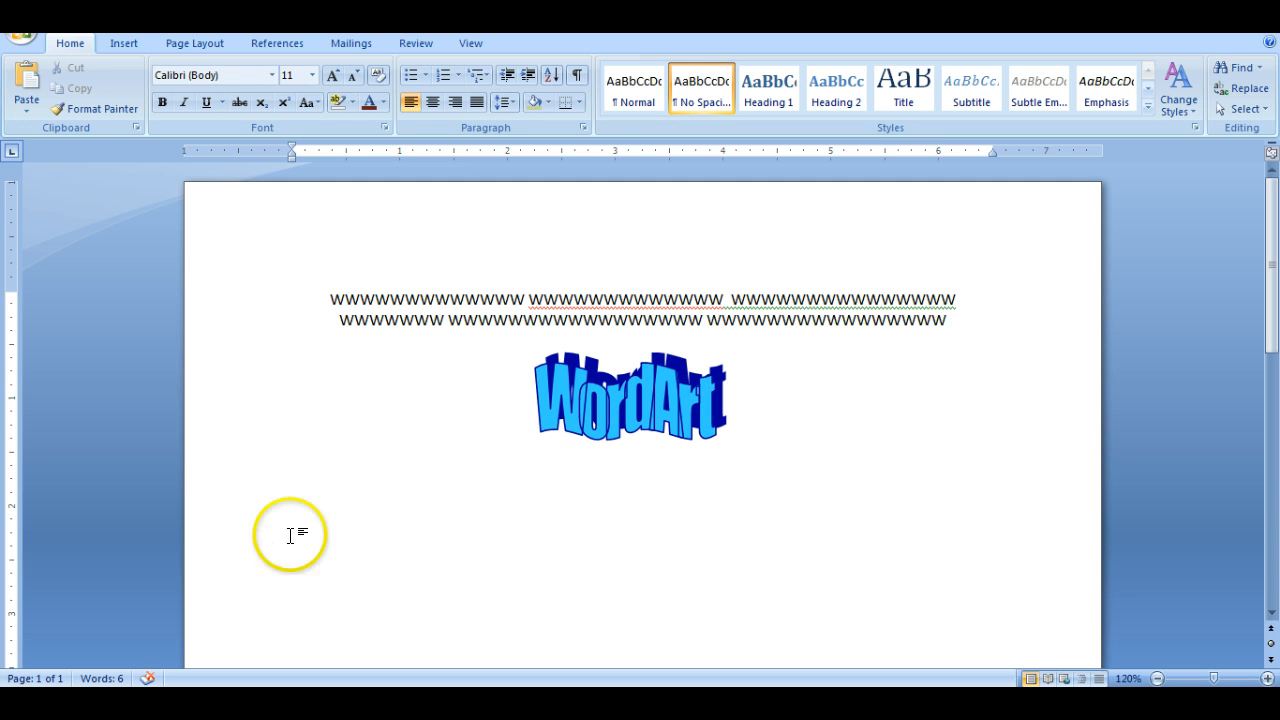
# - Set a left tab stop at 1" with no leader for the blank line below the WordArt
pyautogui.rightClick(302, 478)
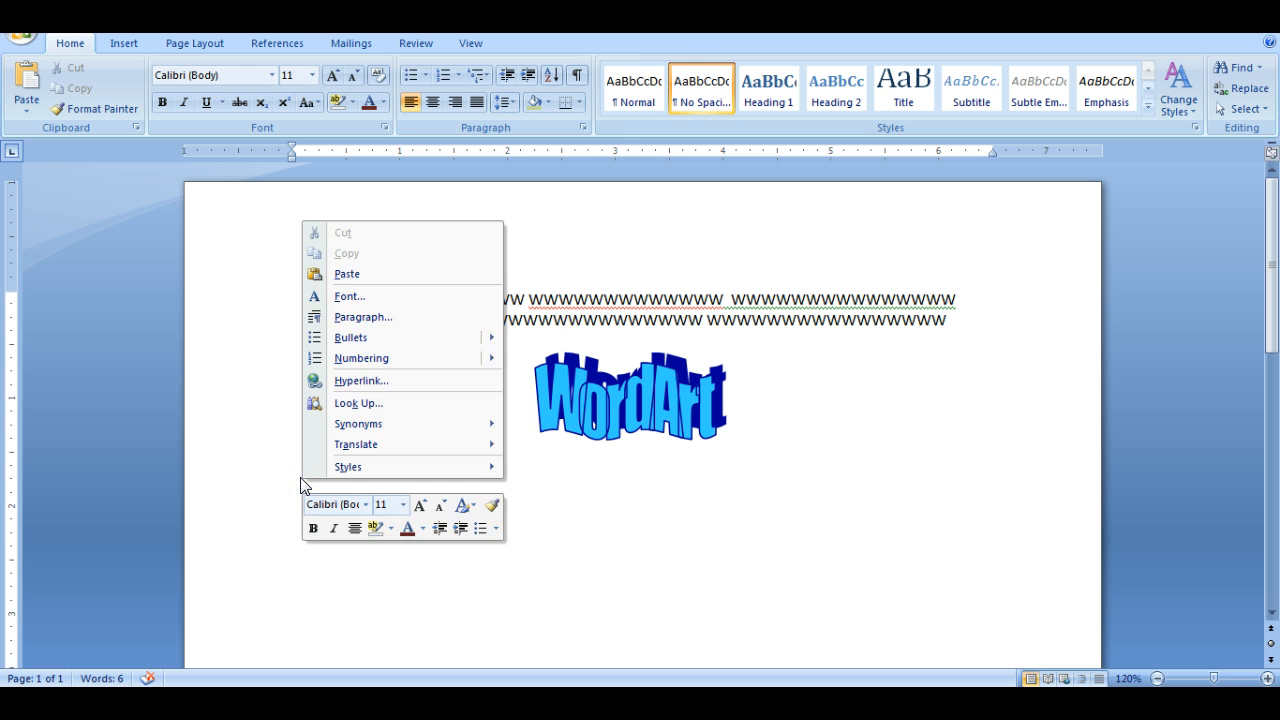
pyautogui.click(362, 318)
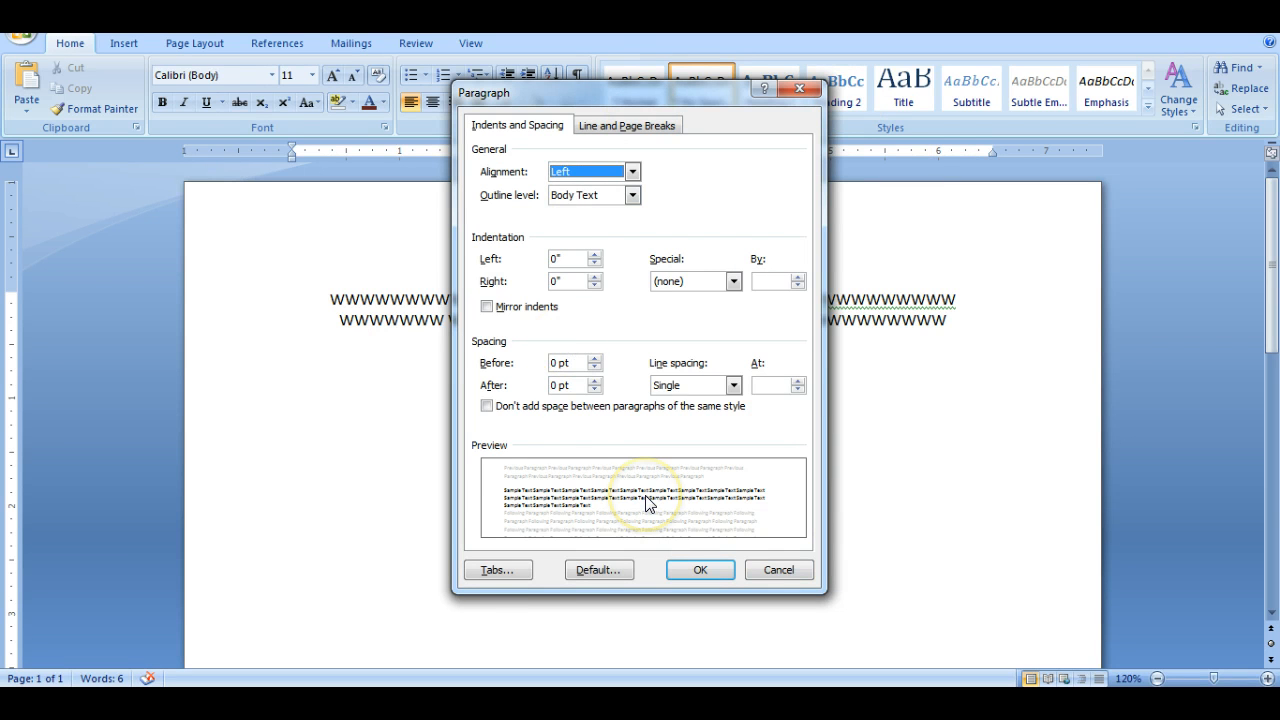
pyautogui.click(484, 577)
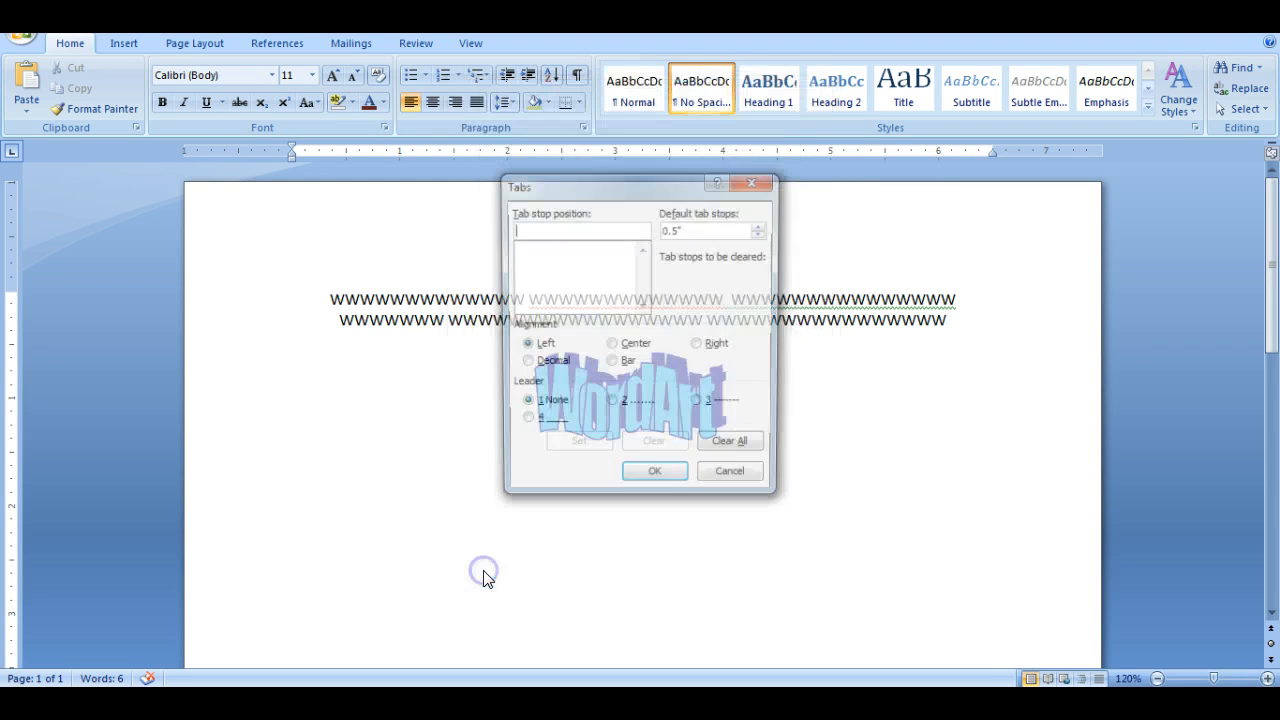
pyautogui.click(544, 222)
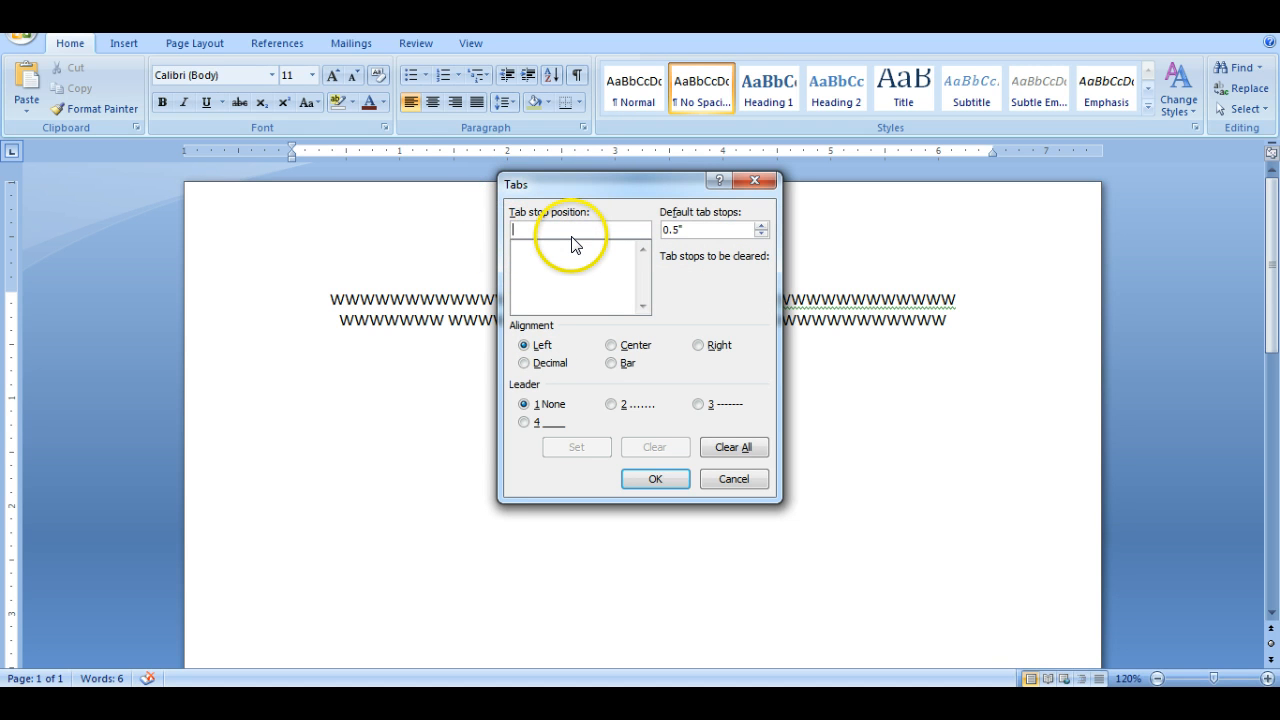
pyautogui.write('1')
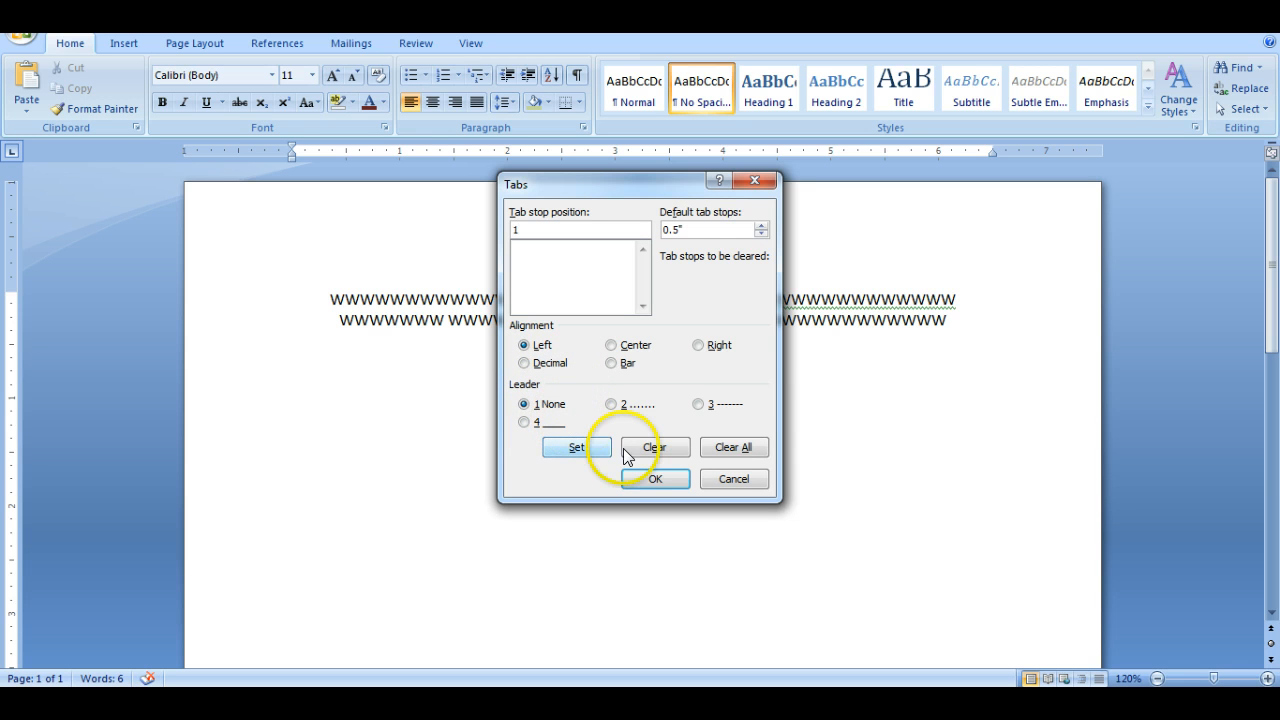
pyautogui.click(575, 447)
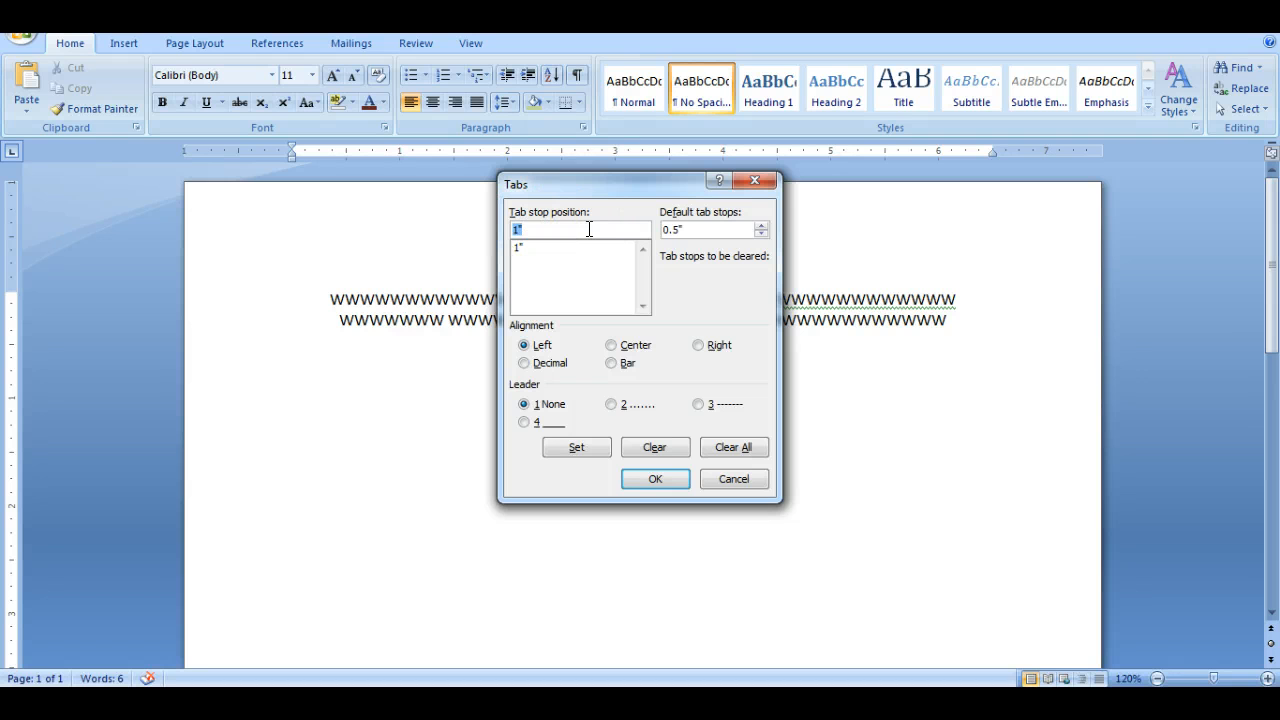
# - Add a left tab stop at 3" with the dotted leader (option 2) and apply the tab settings
pyautogui.write('3')
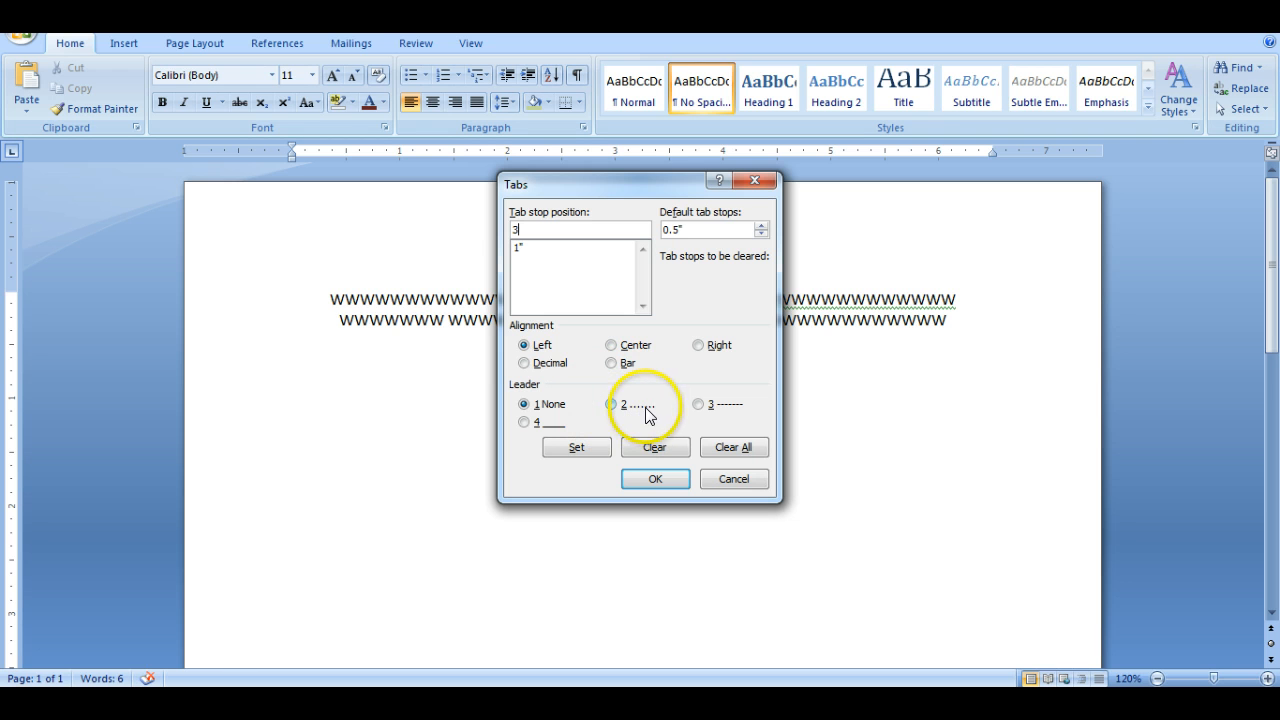
pyautogui.click(610, 405)
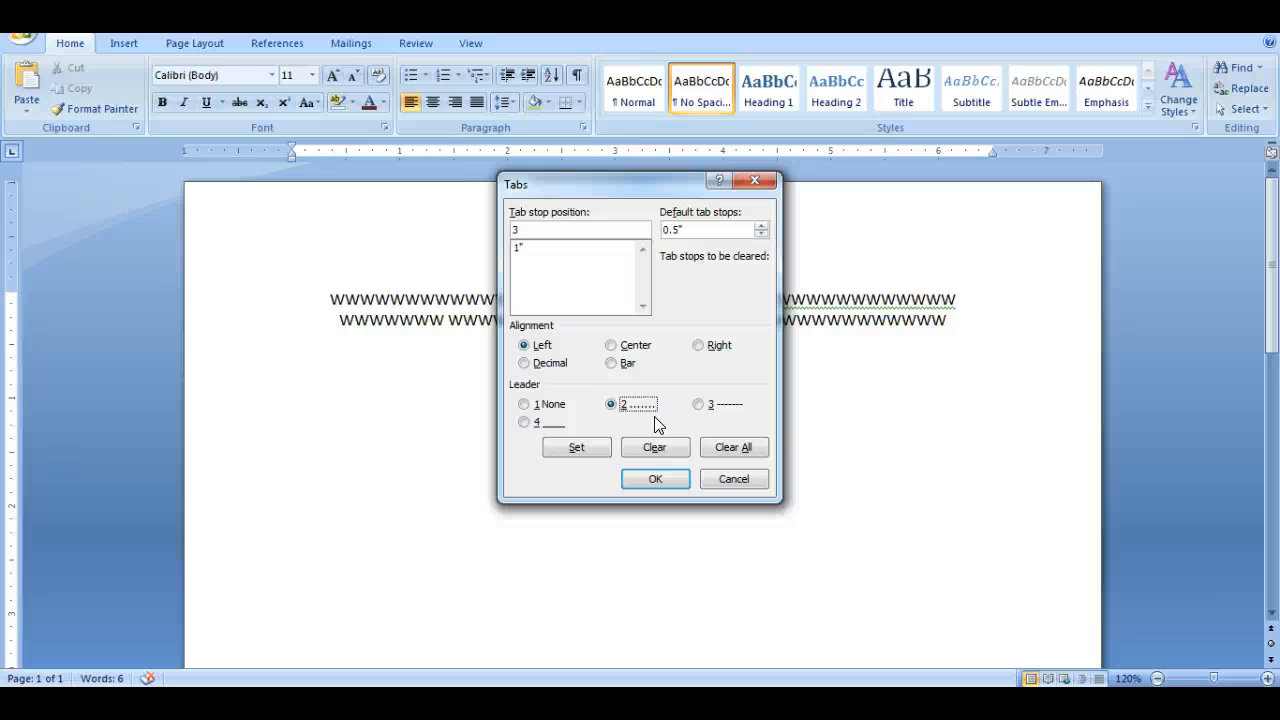
pyautogui.click(616, 406)
pyautogui.click(576, 451)
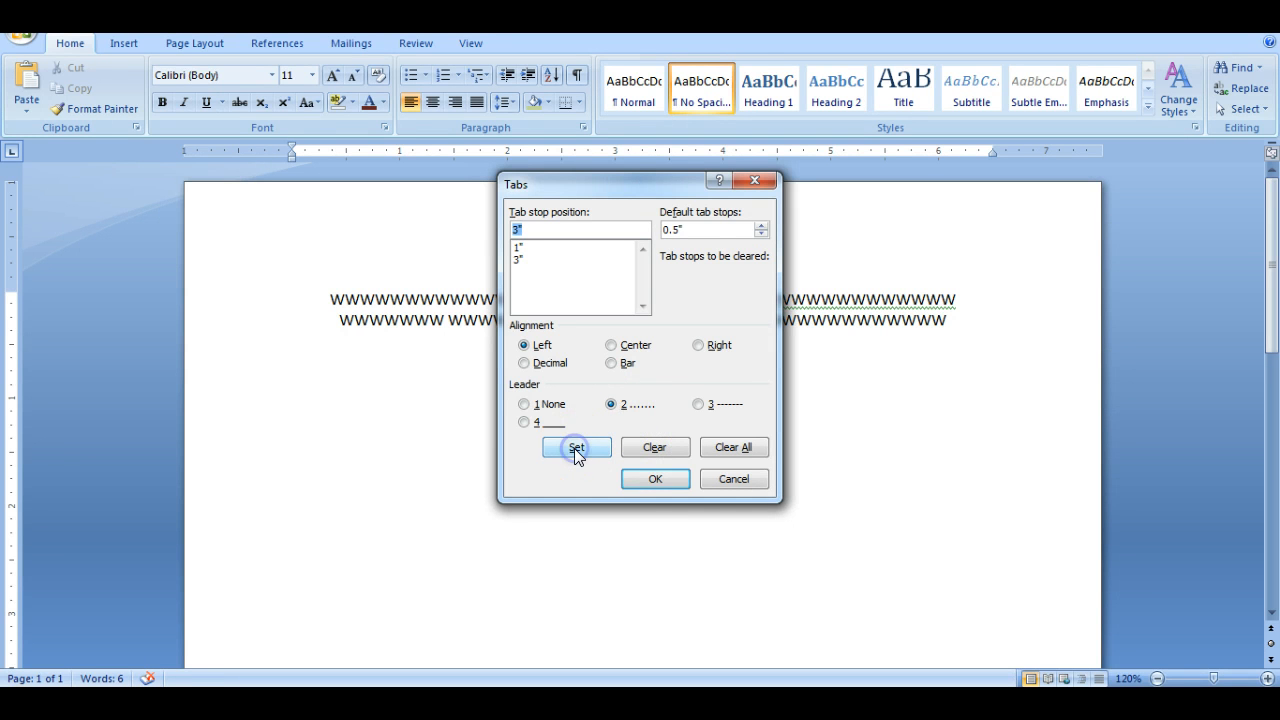
pyautogui.click(655, 479)
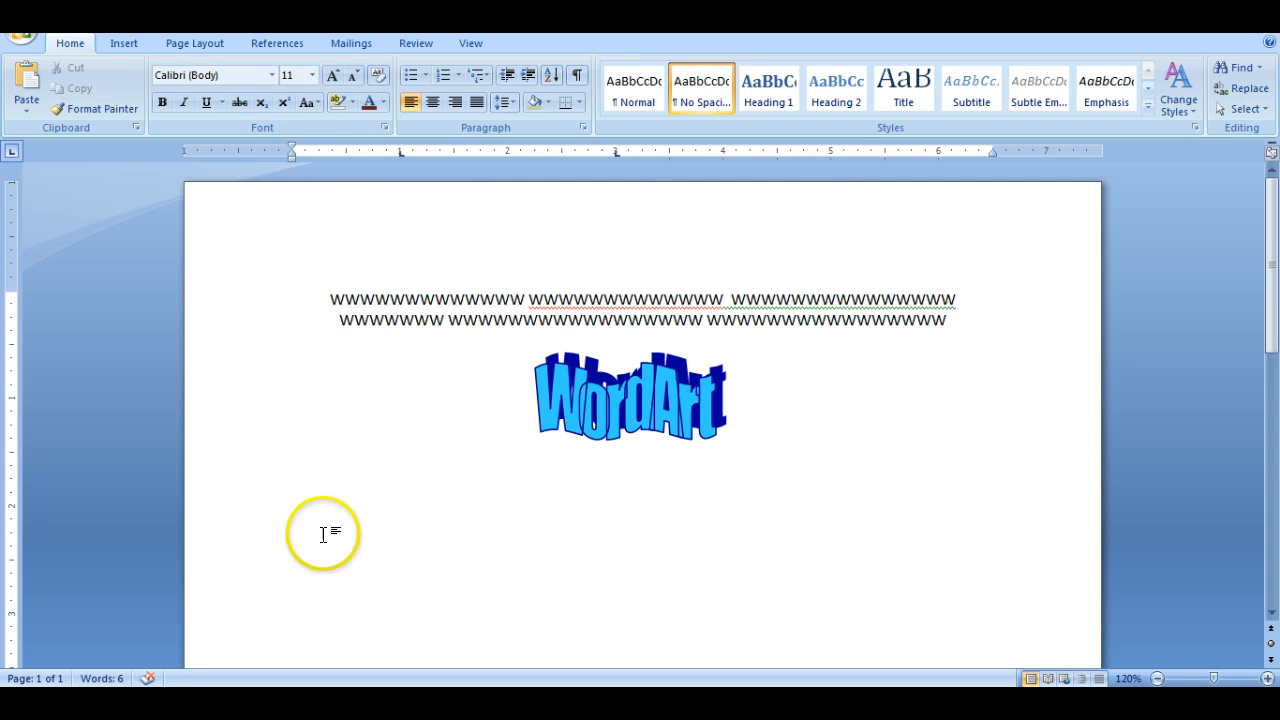
# - On the blank line below the WordArt, enter "Sky" at the 1" tab stop and "Blue" at the 3" tab stop
pyautogui.click(472, 43)
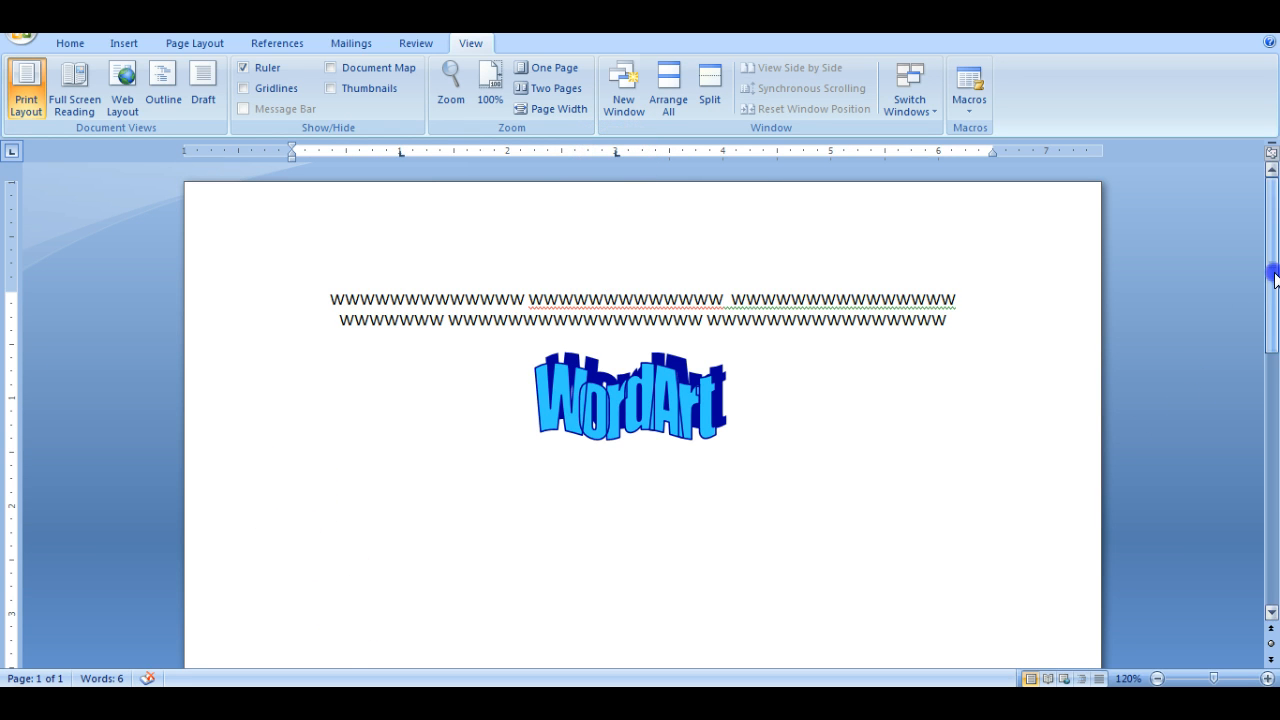
pyautogui.moveTo(1272, 278); pyautogui.dragTo(1272, 362)
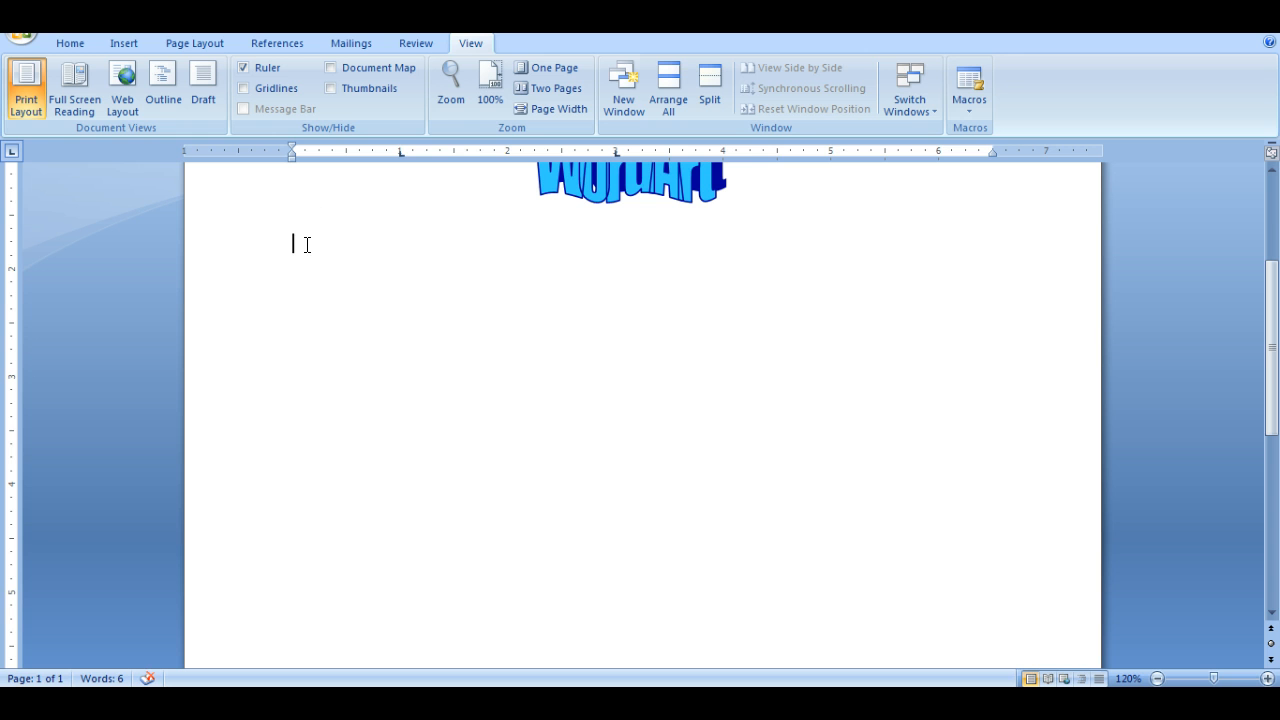
pyautogui.press('Tab')
pyautogui.write('Sky')
pyautogui.press('Tab')
pyautogui.write('Blue')
pyautogui.press('BackSpace')
pyautogui.press('BackSpace')
pyautogui.press('BackSpace')
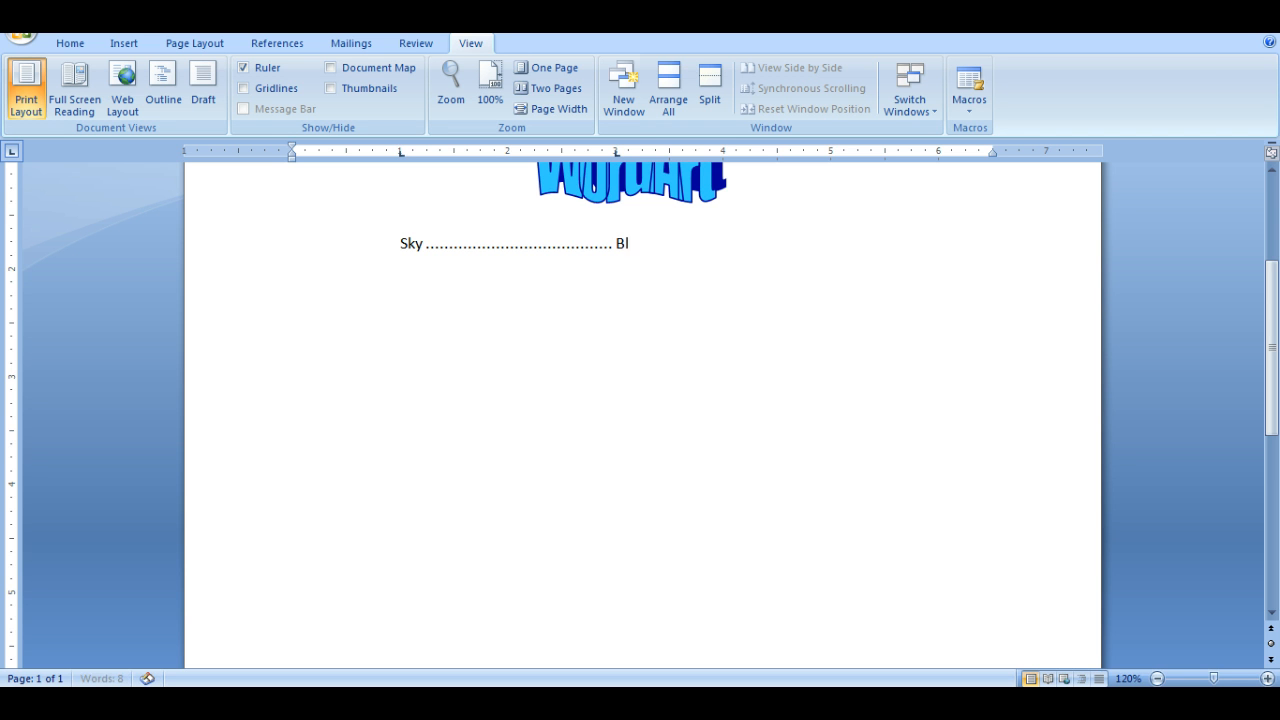
pyautogui.write('lue')
# - Add a second line with "Grass" at the 1" tab stop and "Green" at the 3" tab stop
pyautogui.press('Return')
pyautogui.write('Grass')
pyautogui.press('Tab')
pyautogui.write('Green')
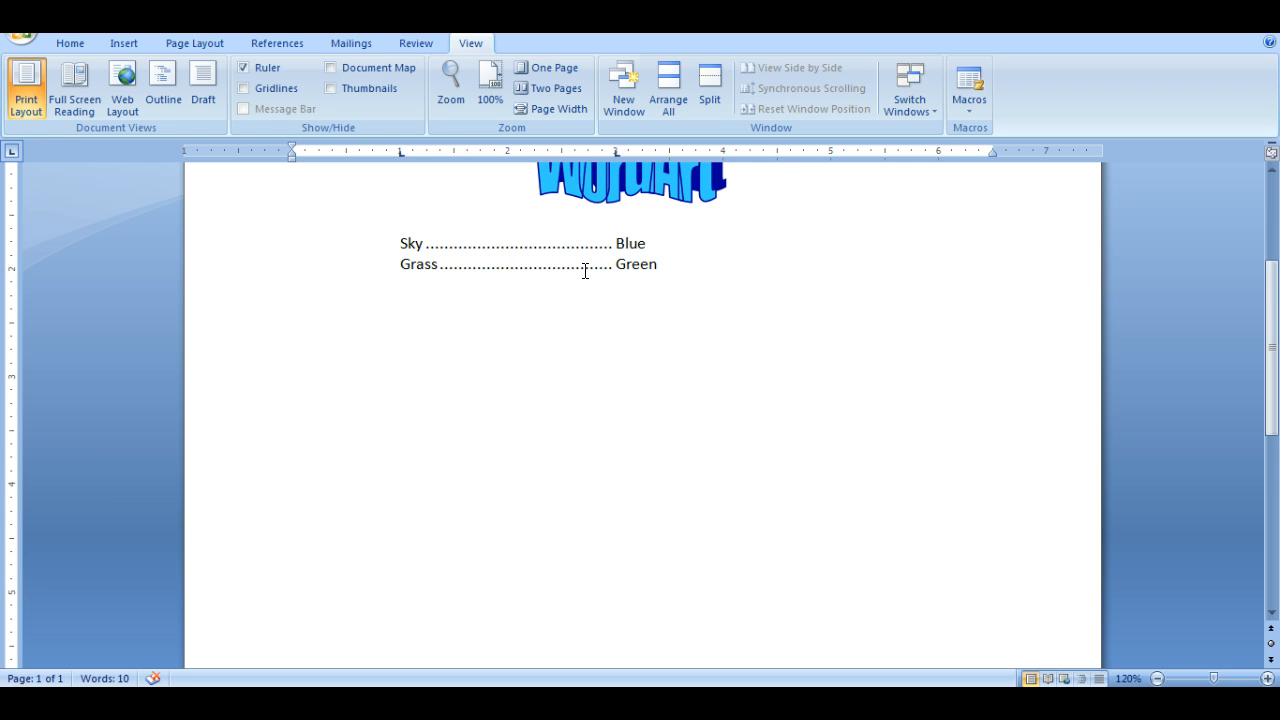
# - Start a new line below the Grass entry and clear all of its existing tab stops
pyautogui.press('Return')
pyautogui.rightClick(338, 287)
pyautogui.click(372, 382)
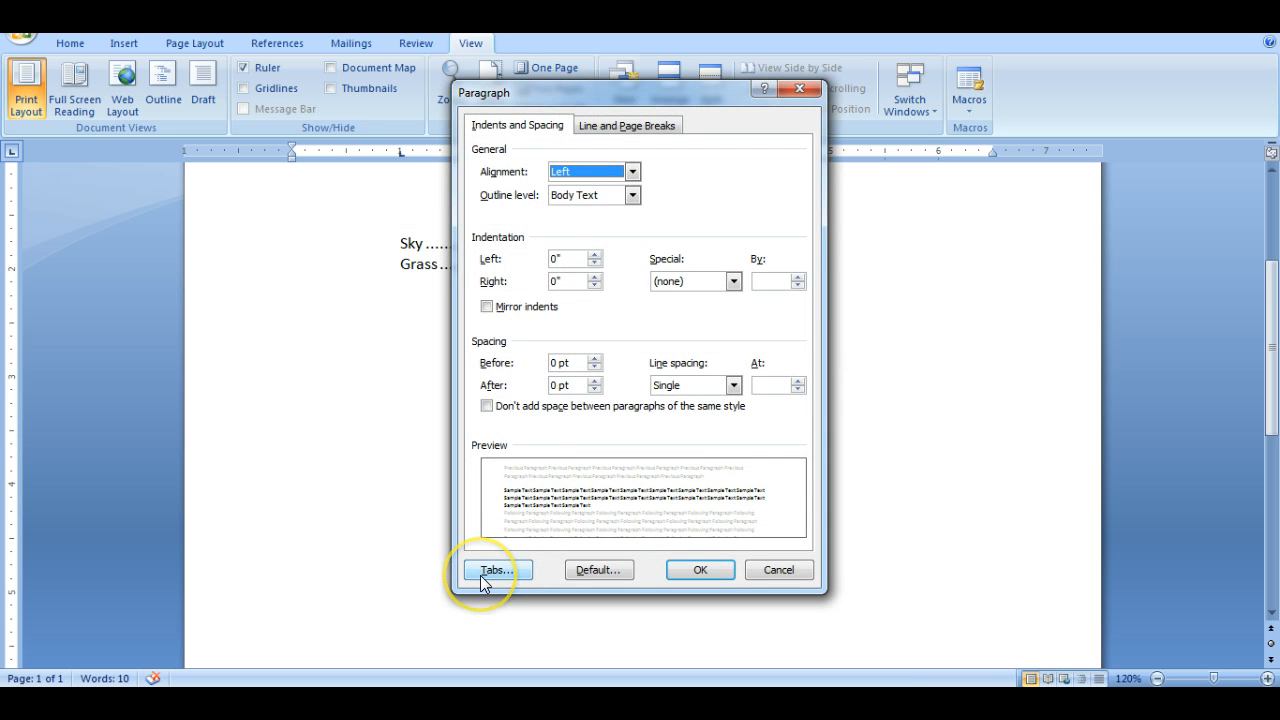
pyautogui.click(497, 570)
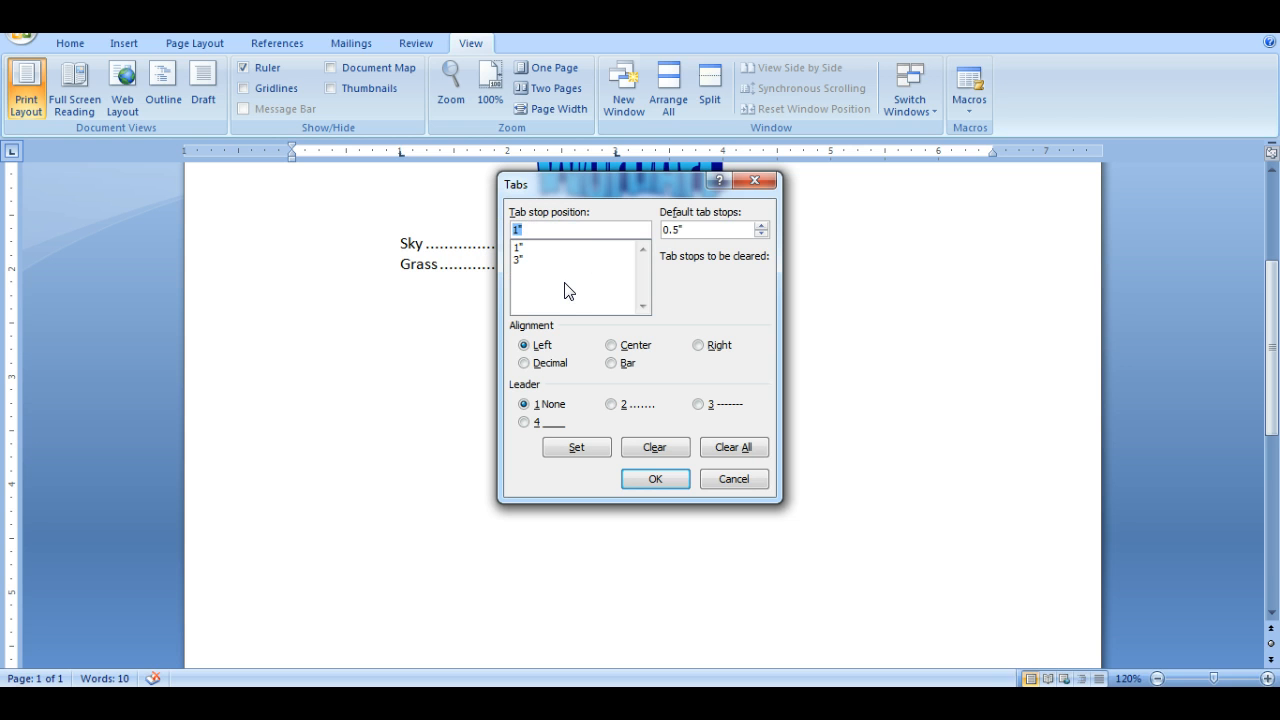
pyautogui.click(727, 449)
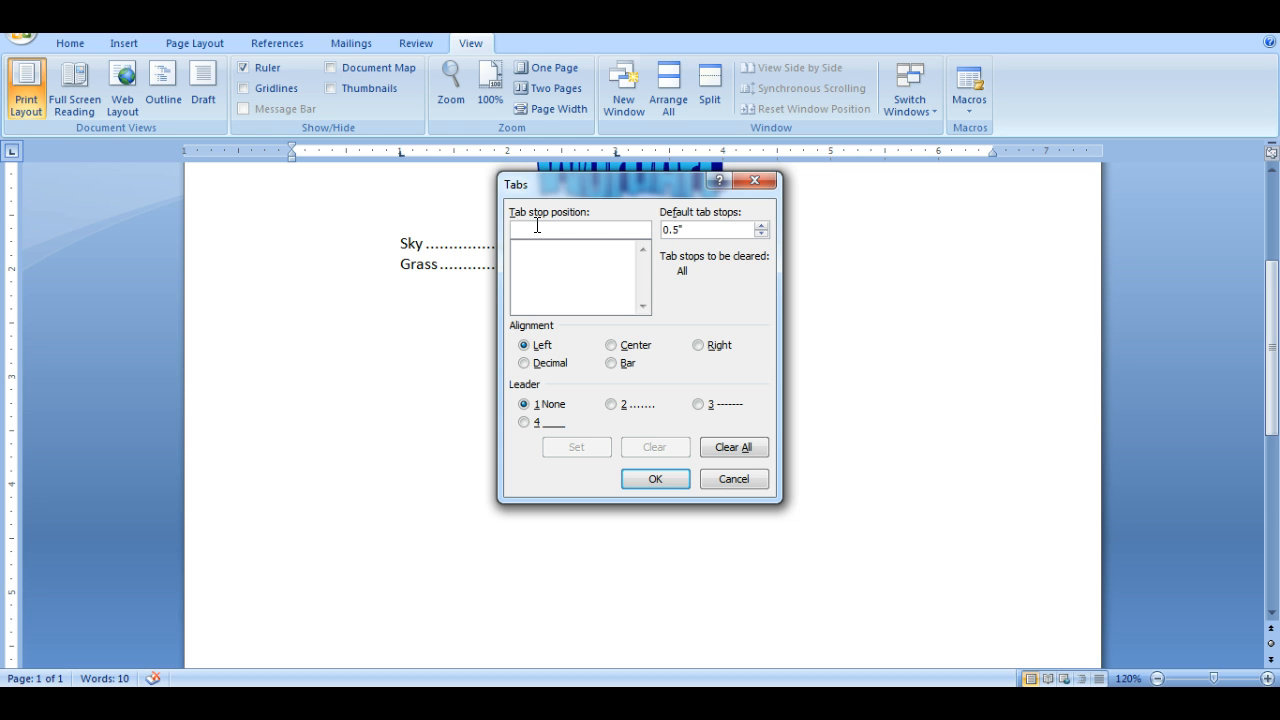
# - Set a left tab stop at 2.5" with no leader for the new line
pyautogui.write('2.')
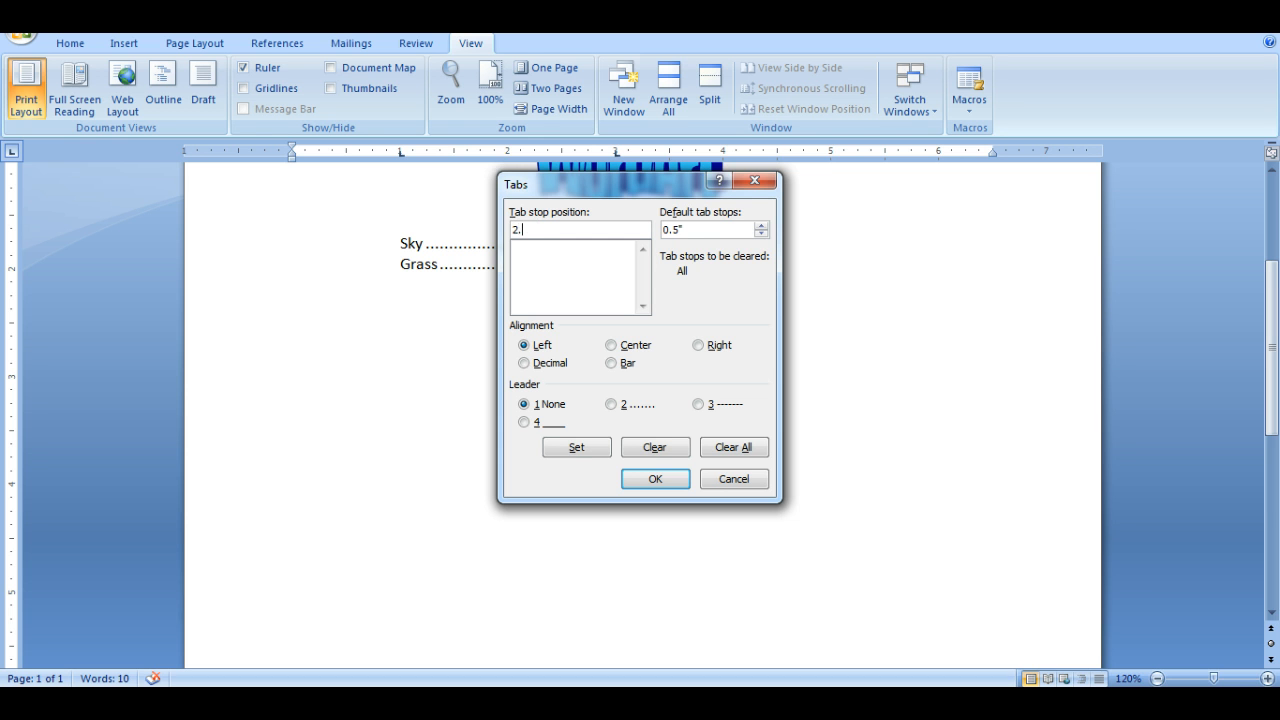
pyautogui.write('5')
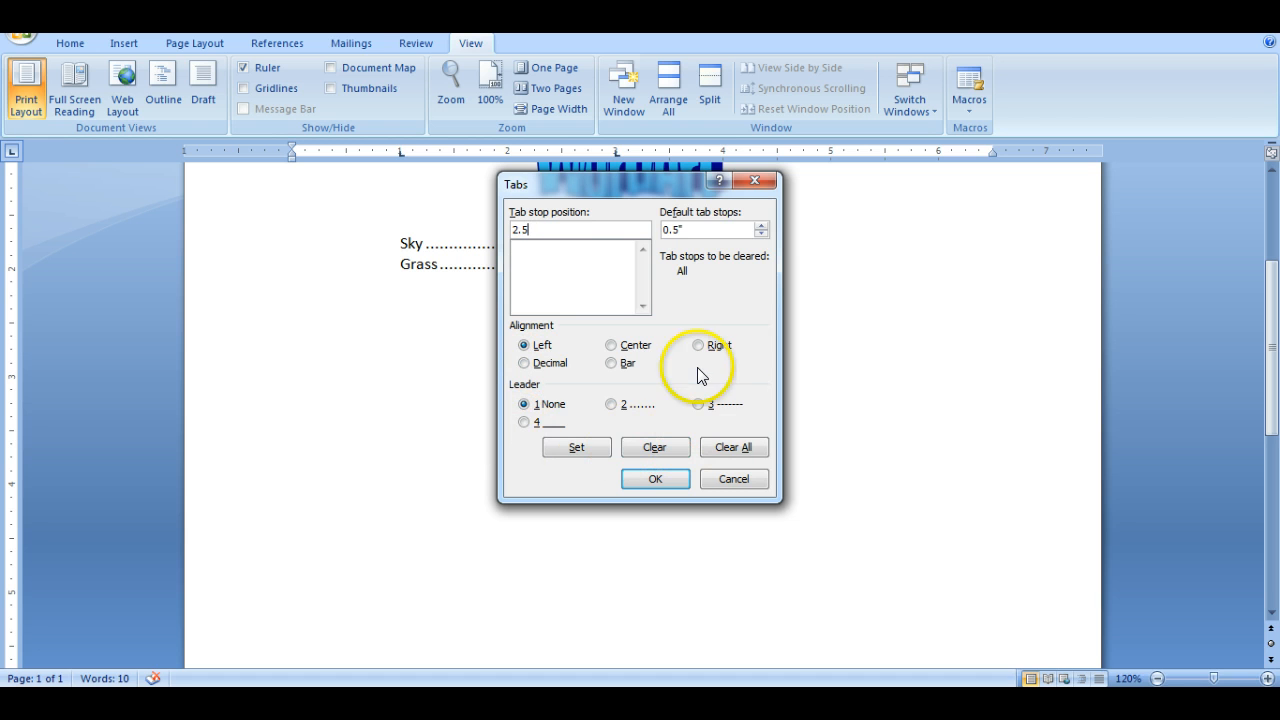
pyautogui.click(577, 448)
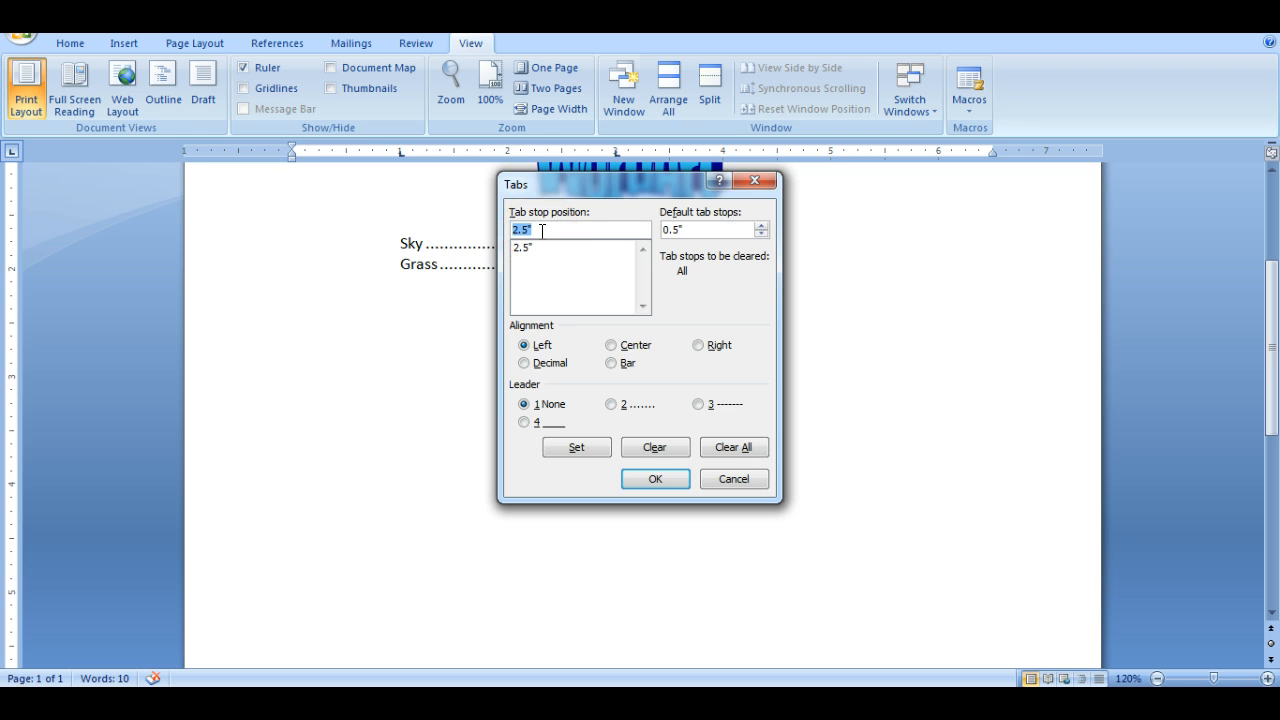
# - Add a left tab stop at 5" with the dotted leader (option 2) and apply the new line's tab settings
pyautogui.write('5')
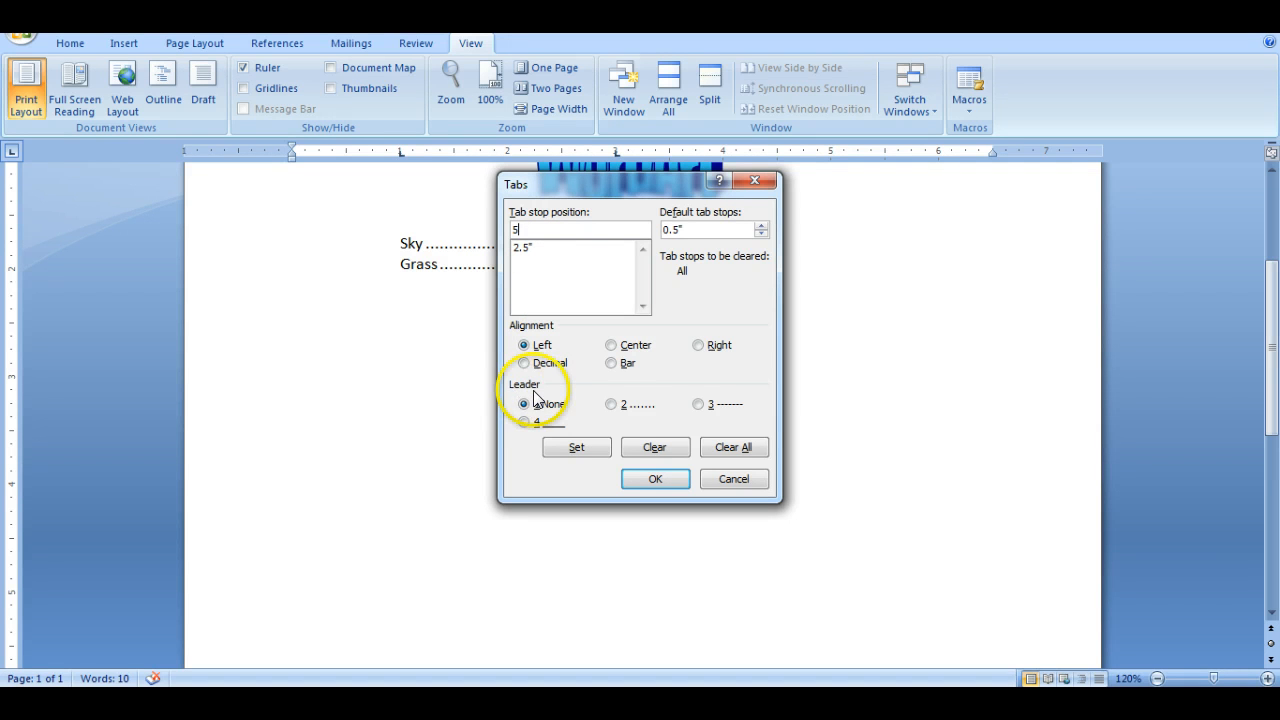
pyautogui.click(614, 404)
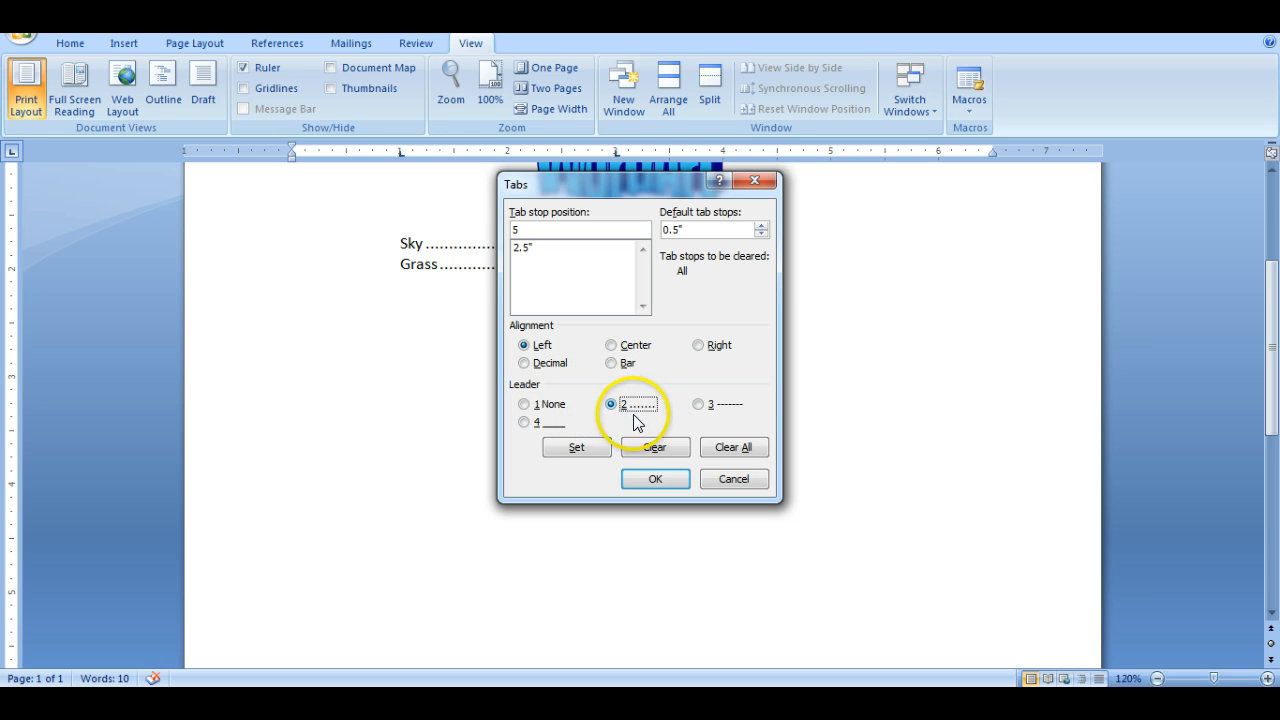
pyautogui.click(579, 446)
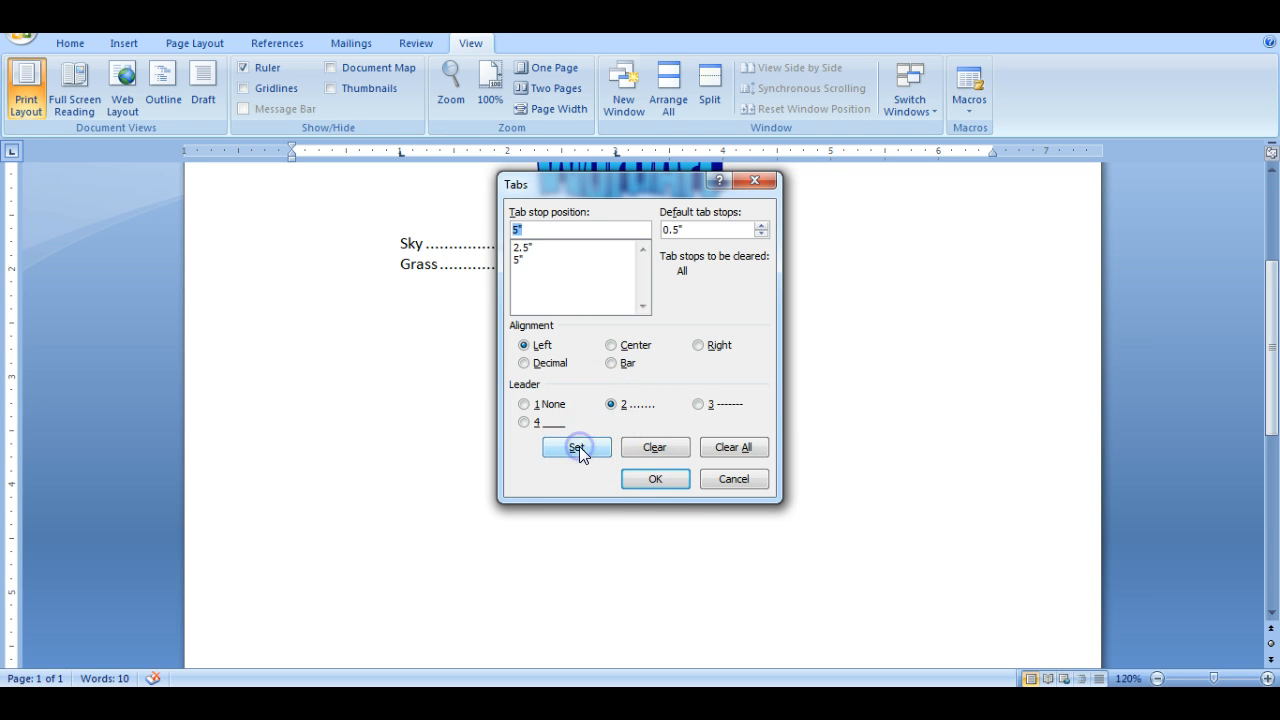
pyautogui.click(660, 479)
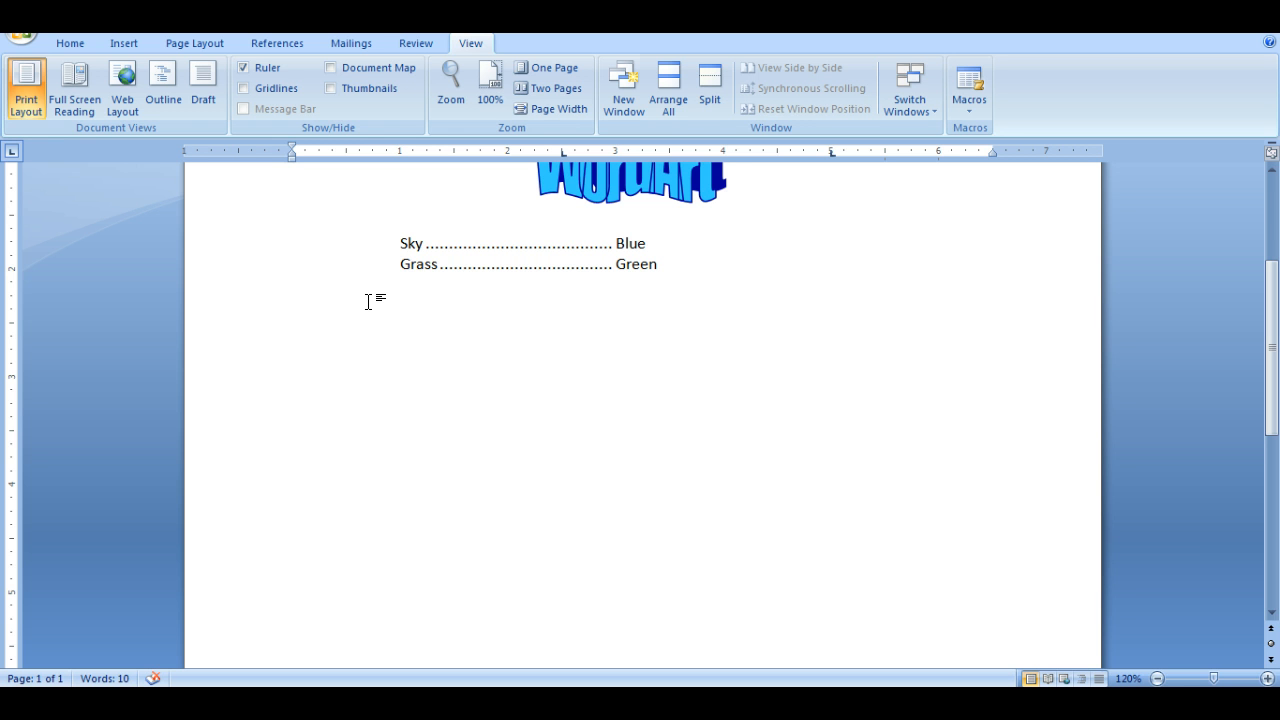
# - Enter "Snow" at the 2.5" tab stop and "Cold" at the 5" tab stop on the third line
pyautogui.press('Tab')
pyautogui.write('Snow')
pyautogui.press('Tab')
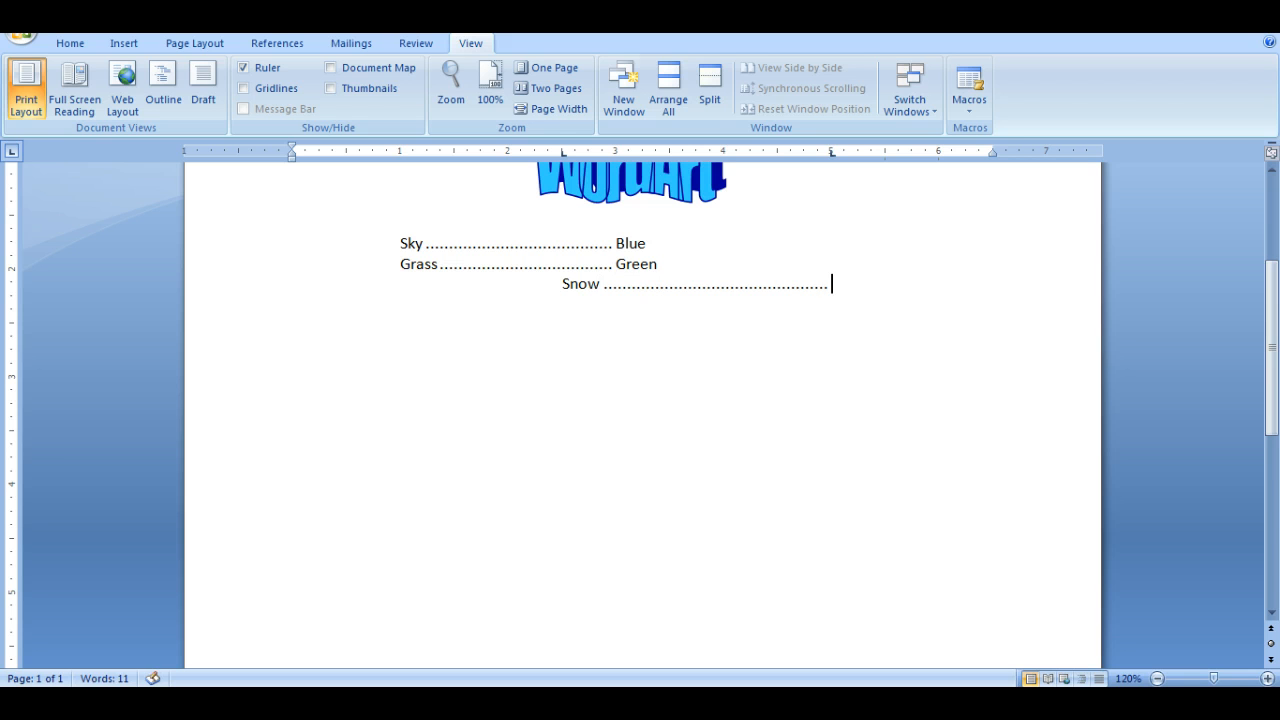
pyautogui.write('Cold')
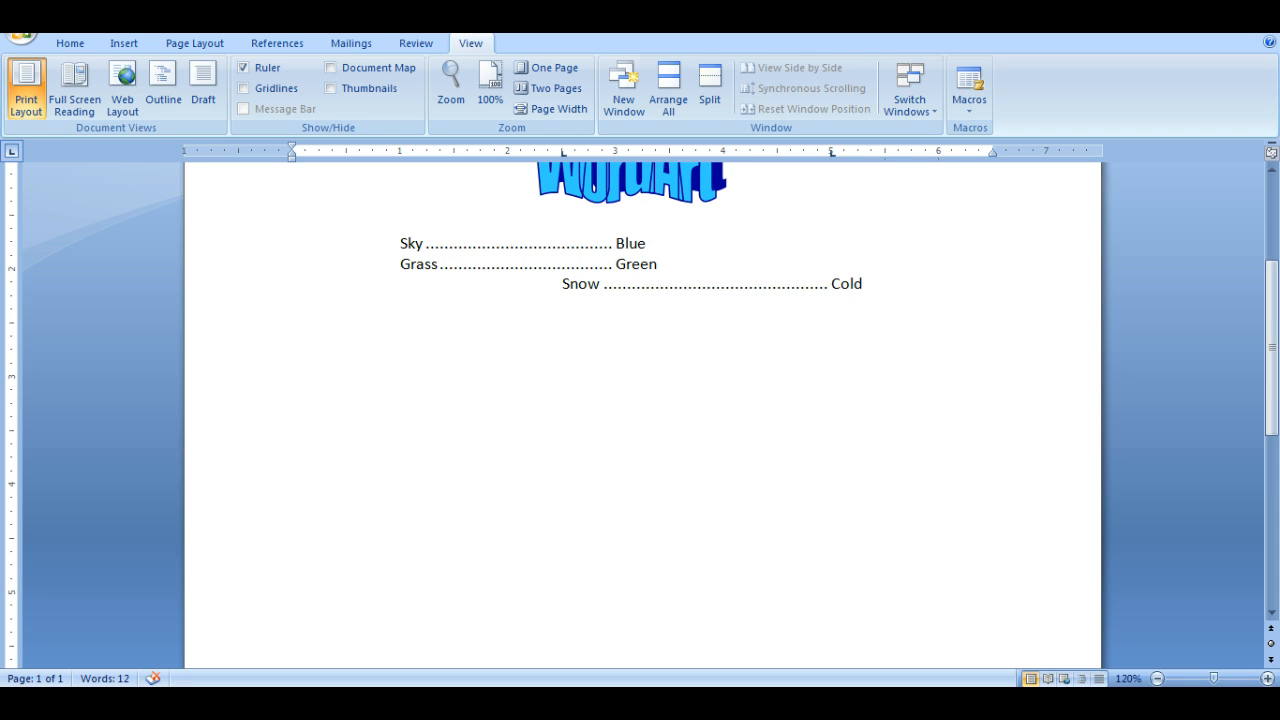